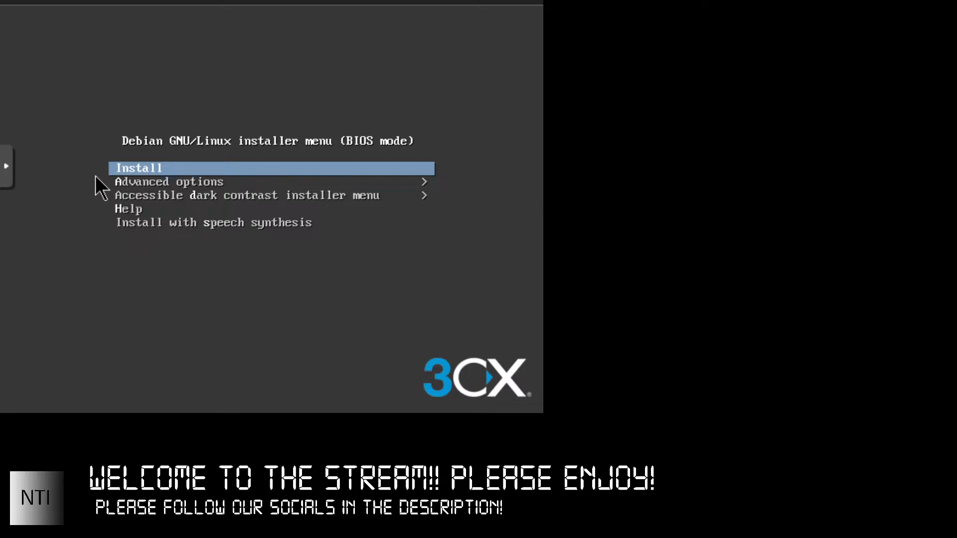
# - Choose Install in the 3CX Debian boot menu to begin installation
pyautogui.click(8, 170)
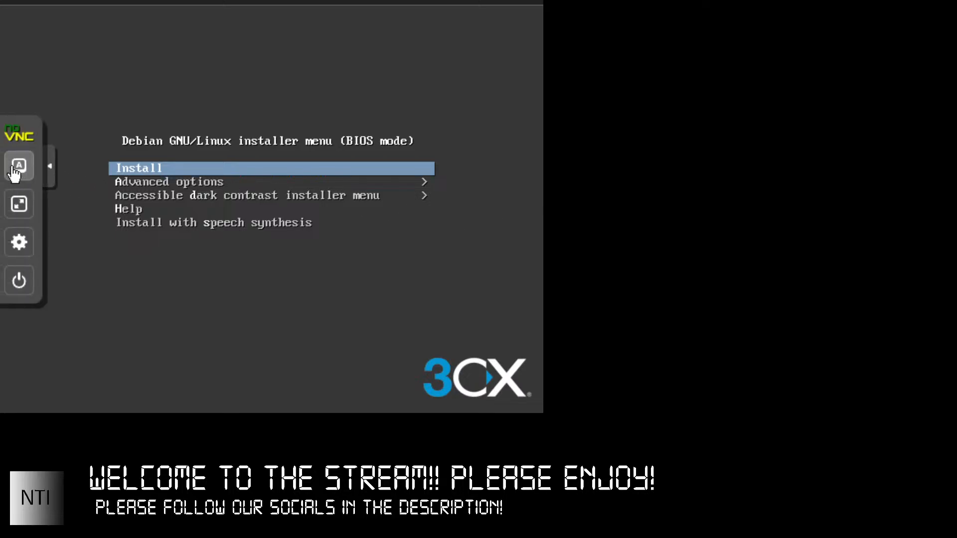
pyautogui.click(52, 170)
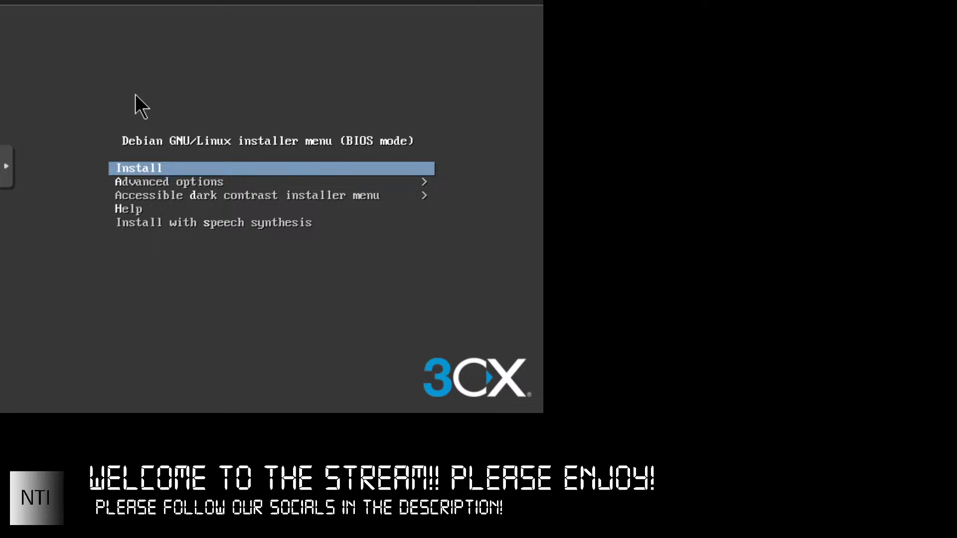
pyautogui.press('Return')
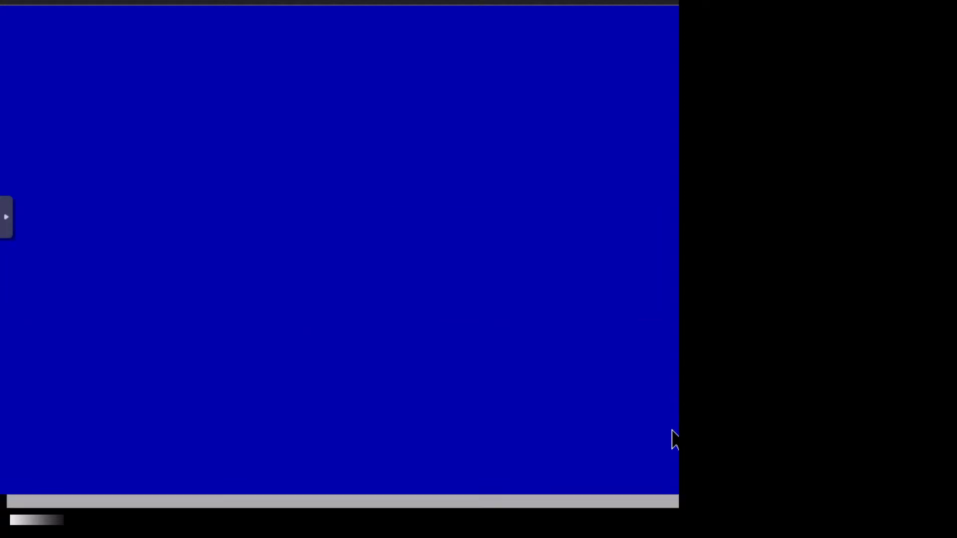
# - Replace the default hostname 'debian' with '3cx-v18-nti' and continue
pyautogui.moveTo(678, 512); pyautogui.dragTo(746, 462)
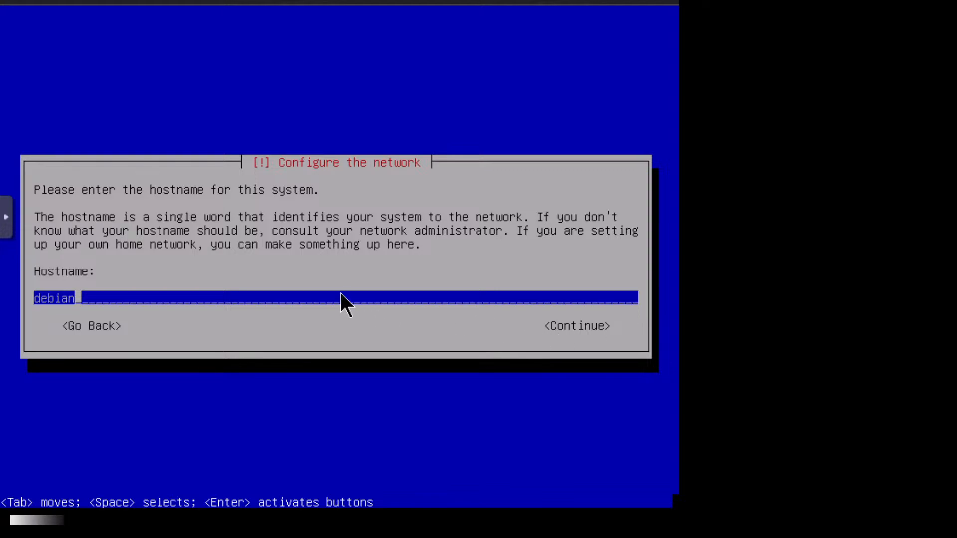
pyautogui.press('BackSpace')
pyautogui.press('BackSpace')
pyautogui.press('BackSpace')
pyautogui.press('BackSpace')
pyautogui.press('BackSpace')
pyautogui.press('BackSpace')
pyautogui.write('3cx-v18-nti')
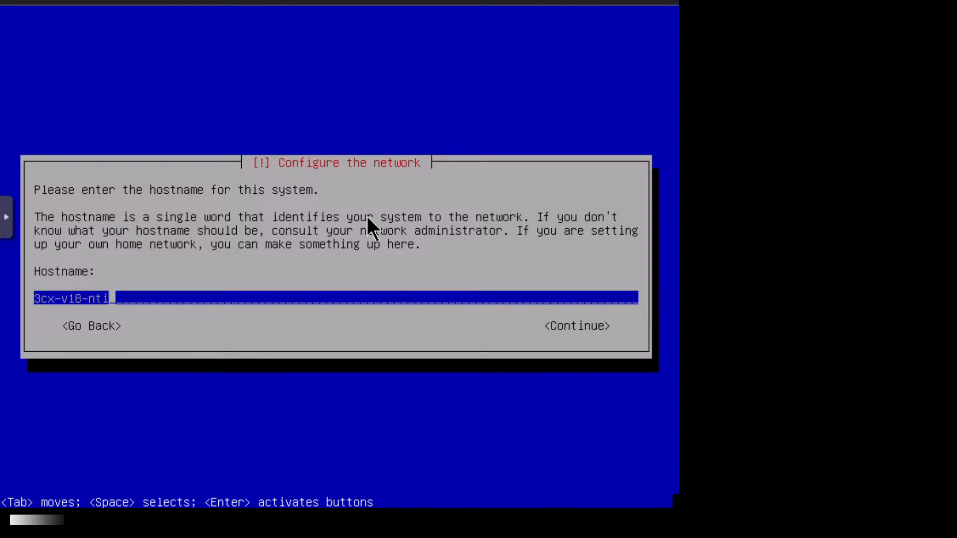
pyautogui.press('Tab')
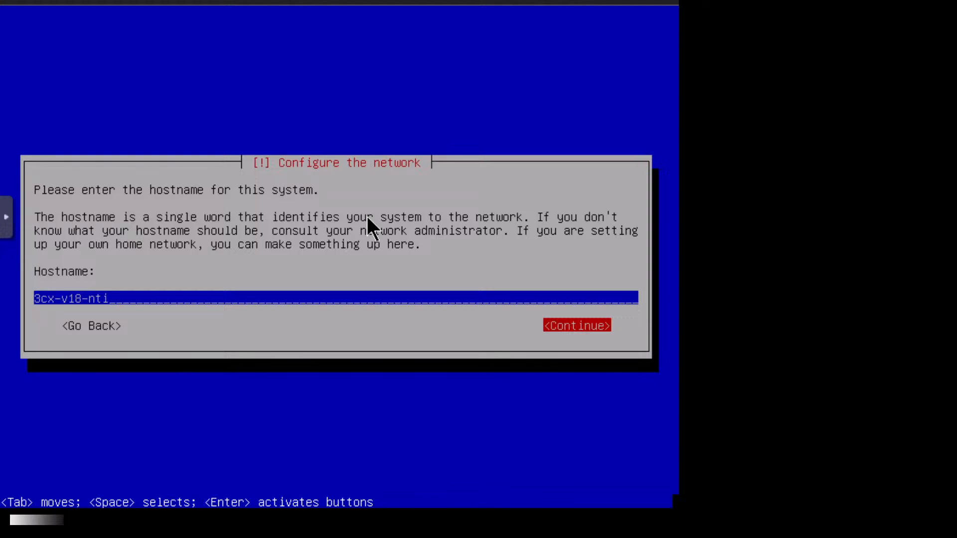
pyautogui.press('Return')
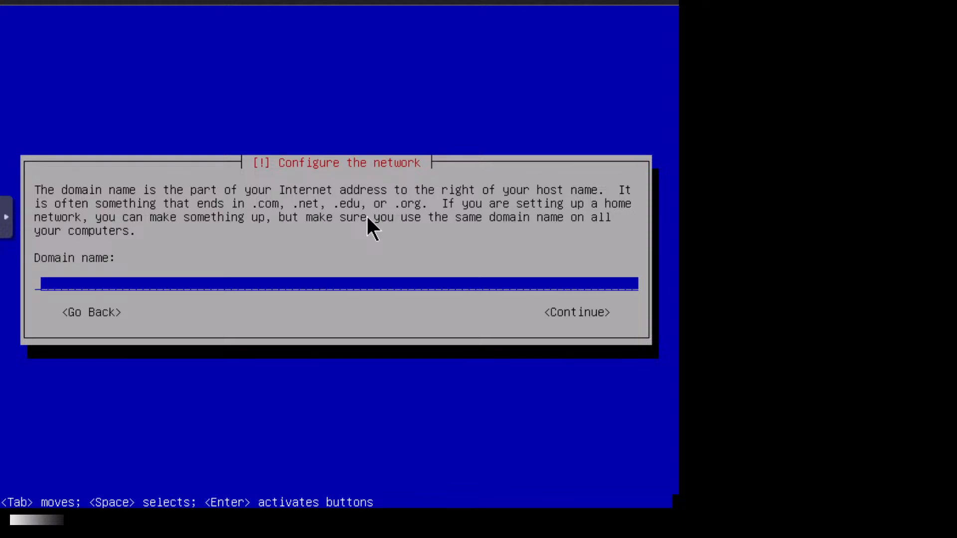
# - Leave the domain name blank, erasing the typed '3cx.local', and continue
pyautogui.write('3cx.local')
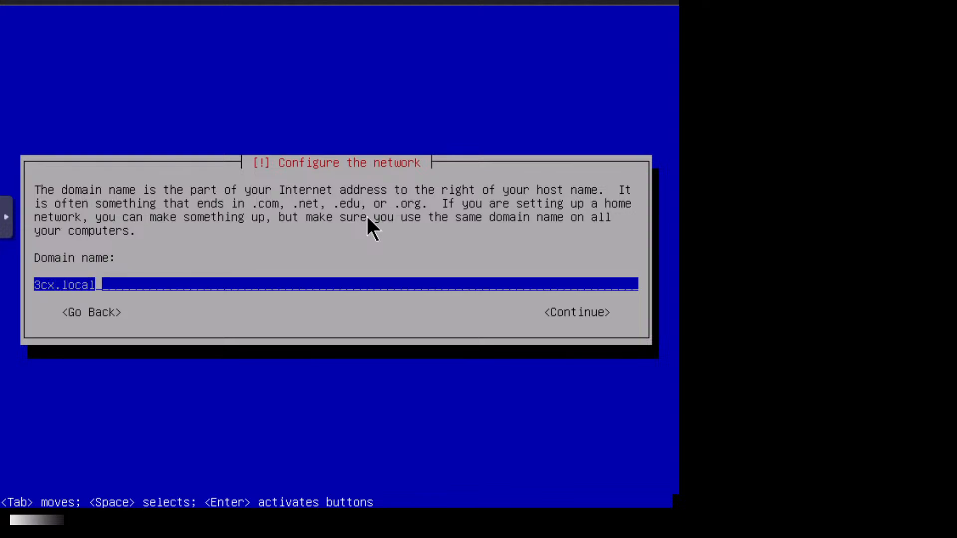
pyautogui.press('BackSpace')
pyautogui.press('BackSpace')
pyautogui.press('BackSpace')
pyautogui.press('BackSpace')
pyautogui.press('BackSpace')
pyautogui.write('co.cu')
pyautogui.press('BackSpace')
pyautogui.press('BackSpace')
pyautogui.write('u')
pyautogui.press('BackSpace')
pyautogui.press('BackSpace')
pyautogui.press('BackSpace')
pyautogui.press('BackSpace')
pyautogui.press('BackSpace')
pyautogui.press('BackSpace')
pyautogui.press('BackSpace')
pyautogui.press('BackSpace')
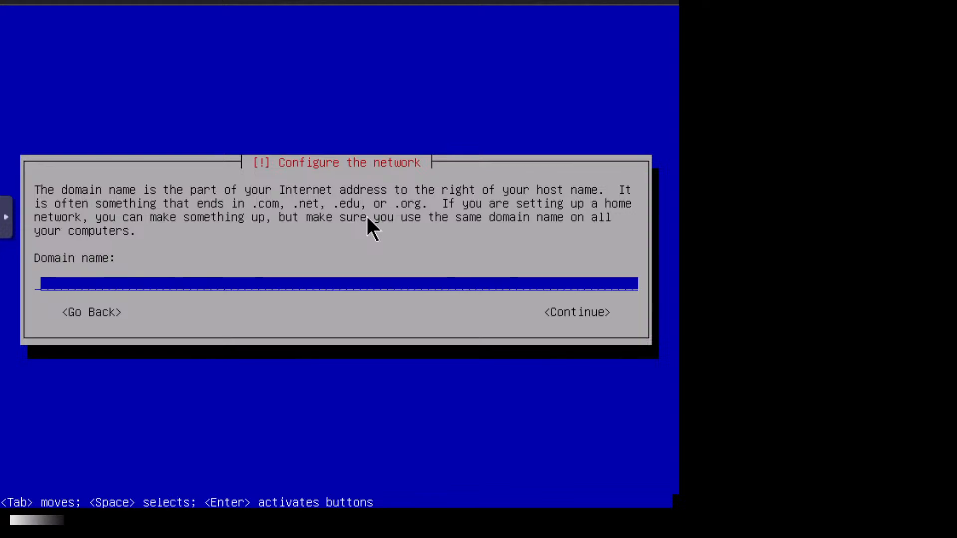
pyautogui.press('Tab')
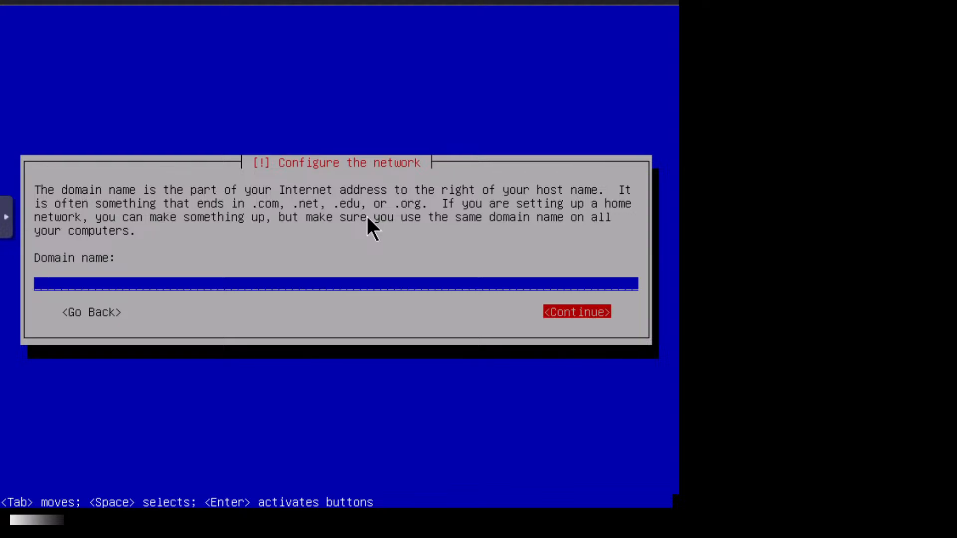
pyautogui.press('Return')
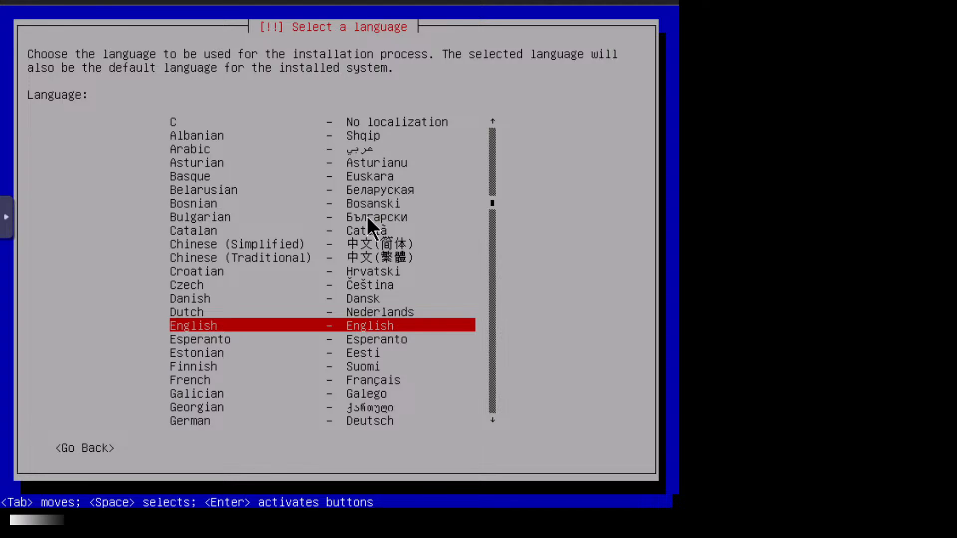
# - Choose English language, United Kingdom location and British English keymap
pyautogui.press('Return')
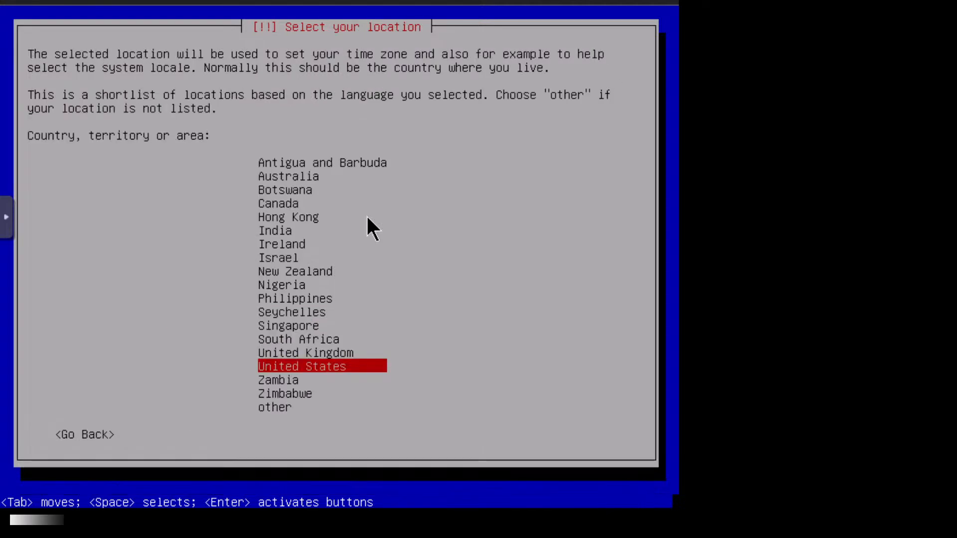
pyautogui.press('Up')
pyautogui.press('Return')
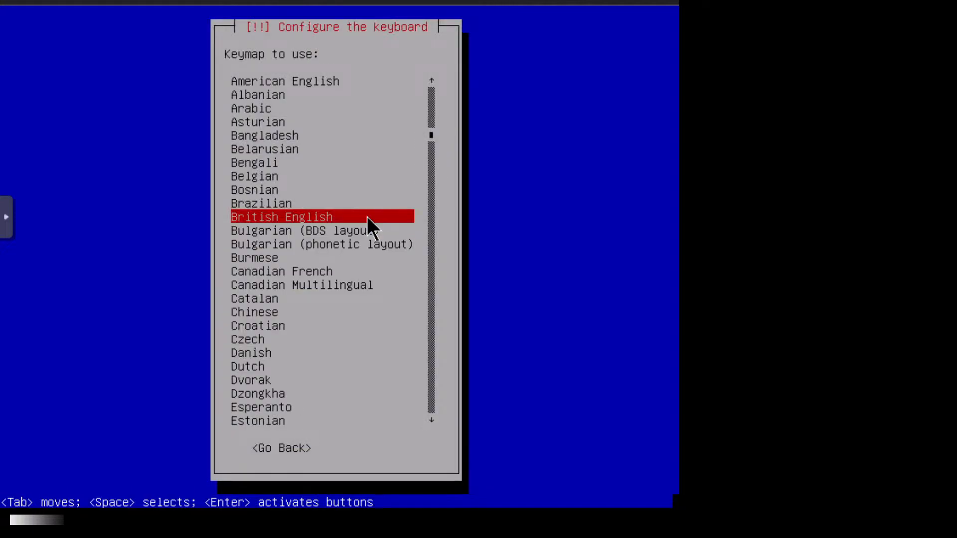
pyautogui.press('Return')
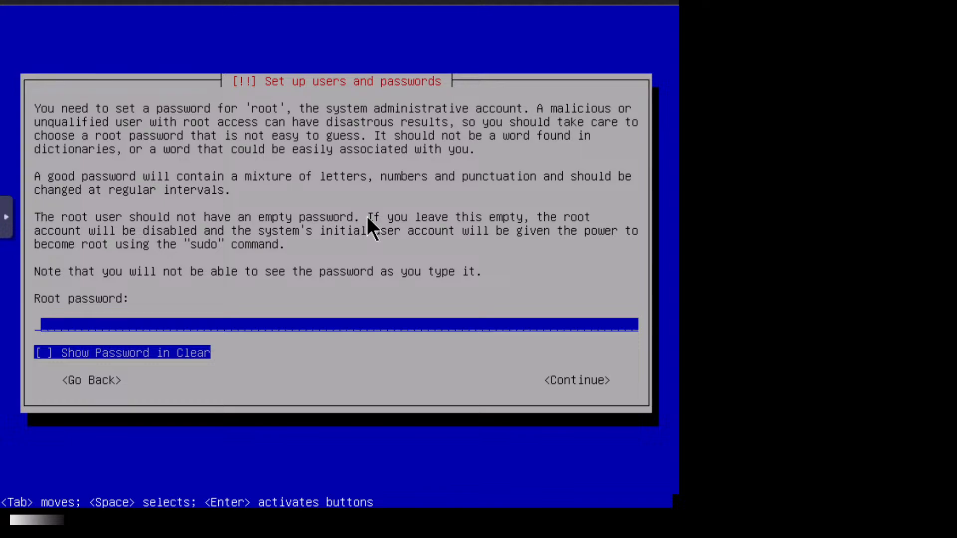
# - Enter the root password and a verification that triggers a mismatch error
pyautogui.write('**********')
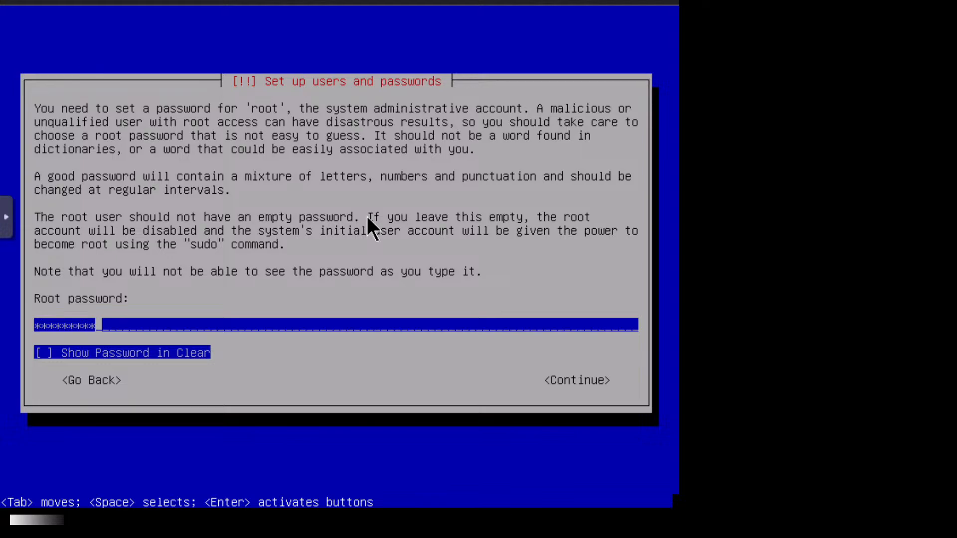
pyautogui.press('Tab')
pyautogui.press('Tab')
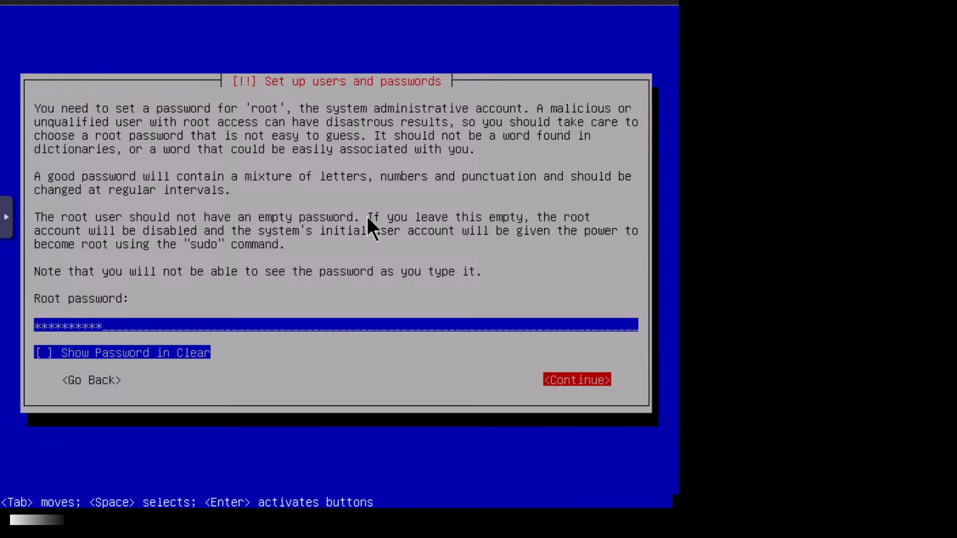
pyautogui.press('Return')
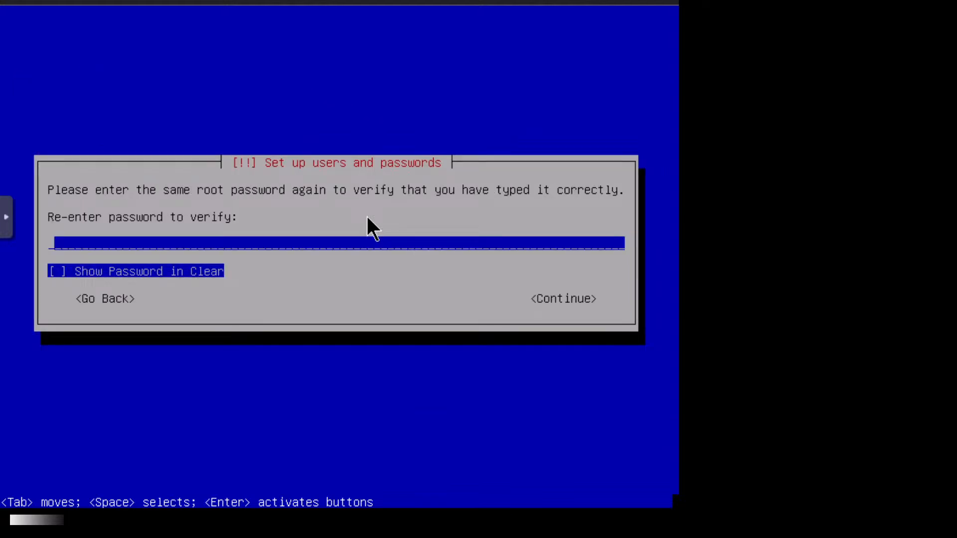
pyautogui.write('**********')
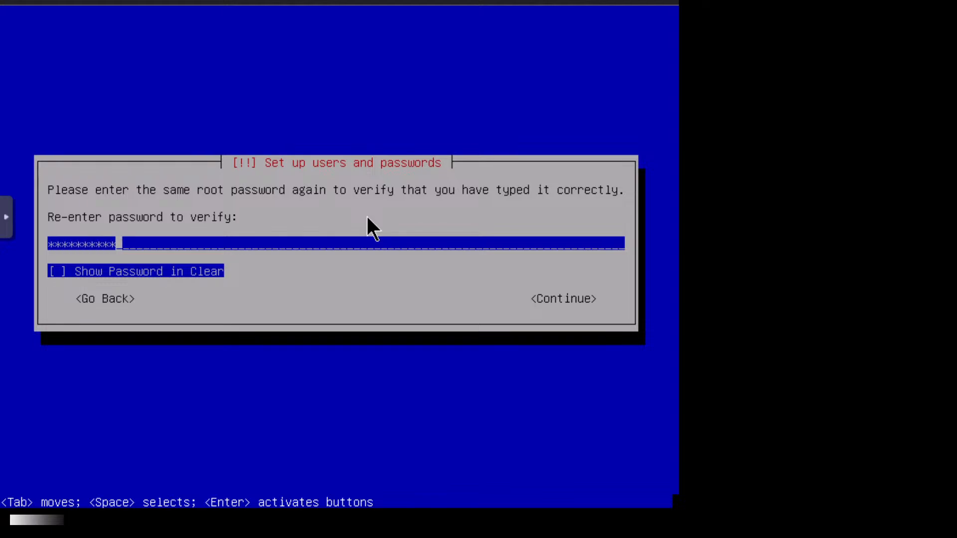
pyautogui.write('**')
pyautogui.press('Tab')
pyautogui.press('Tab')
pyautogui.press('Return')
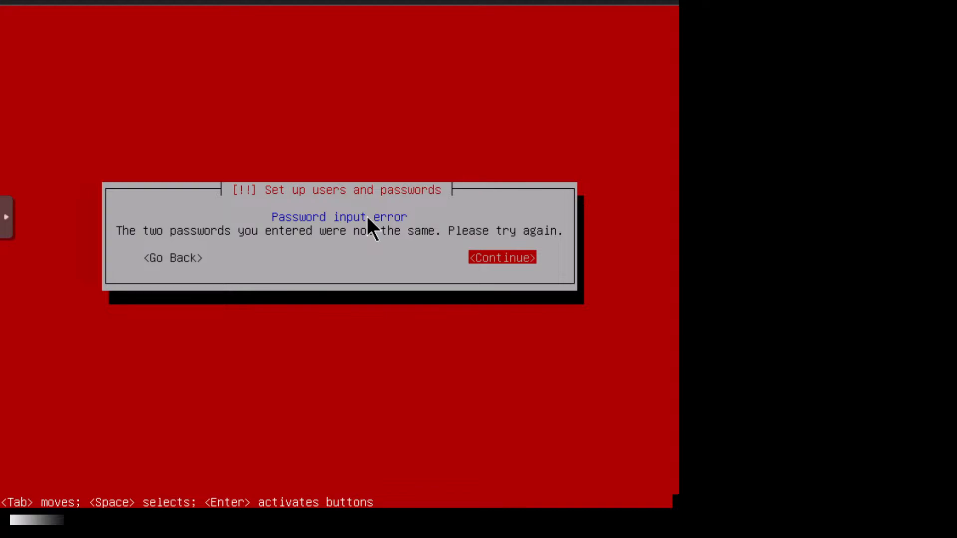
# - Dismiss the mismatch error and re-enter the root password with a matching confirmation
pyautogui.press('Return')
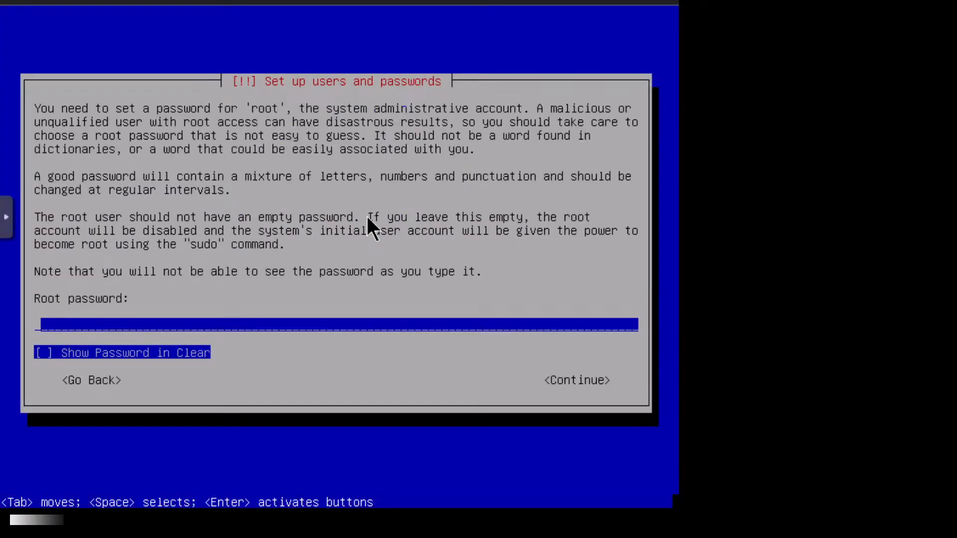
pyautogui.write('*********')
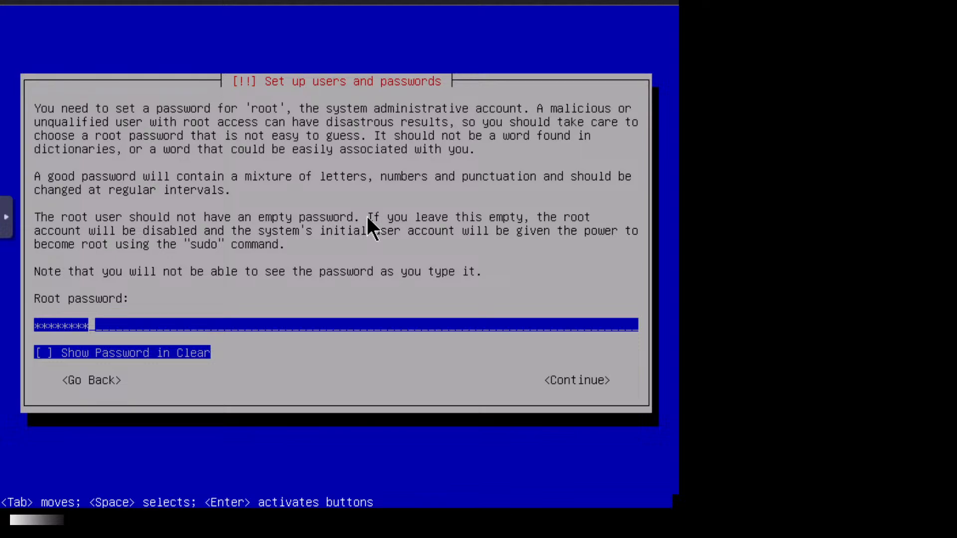
pyautogui.write('*')
pyautogui.press('Tab')
pyautogui.press('Tab')
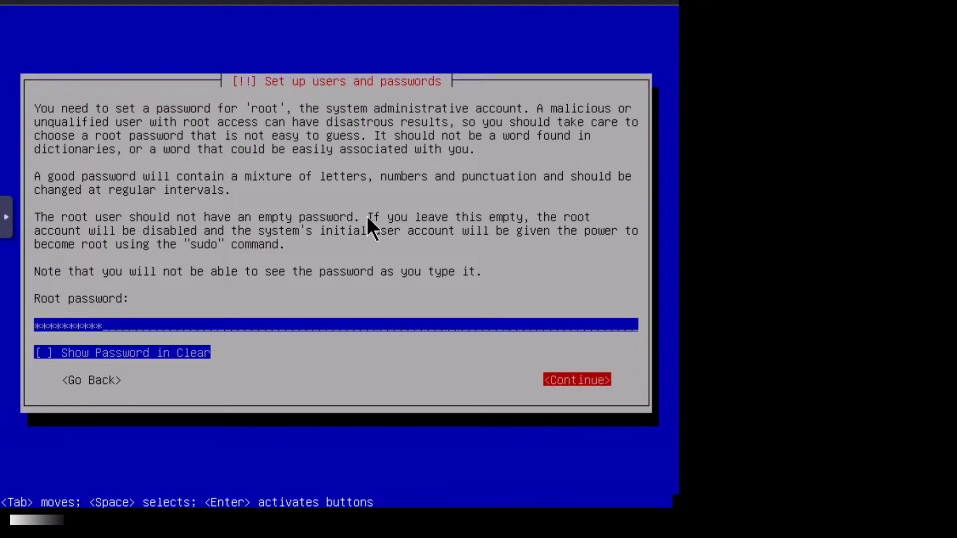
pyautogui.press('Return')
pyautogui.write('******')
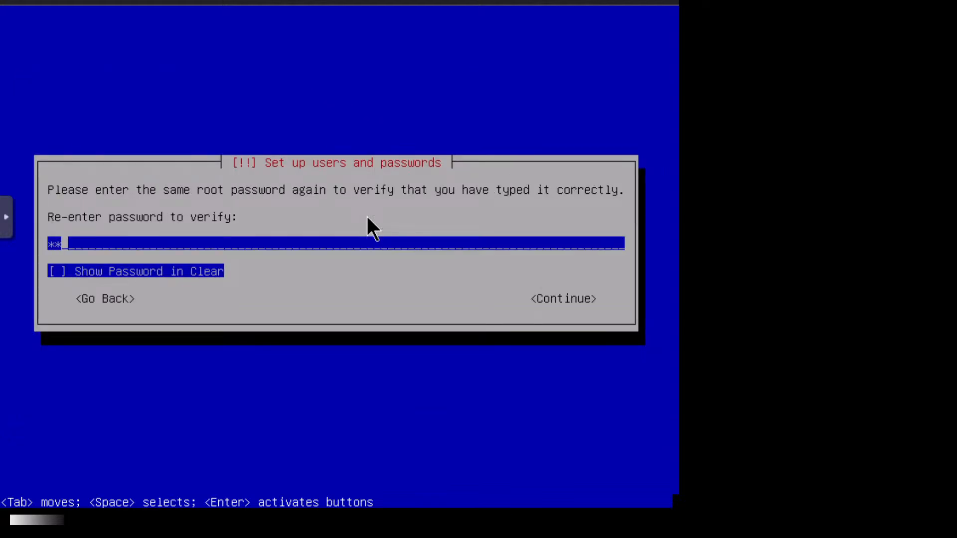
pyautogui.write('****')
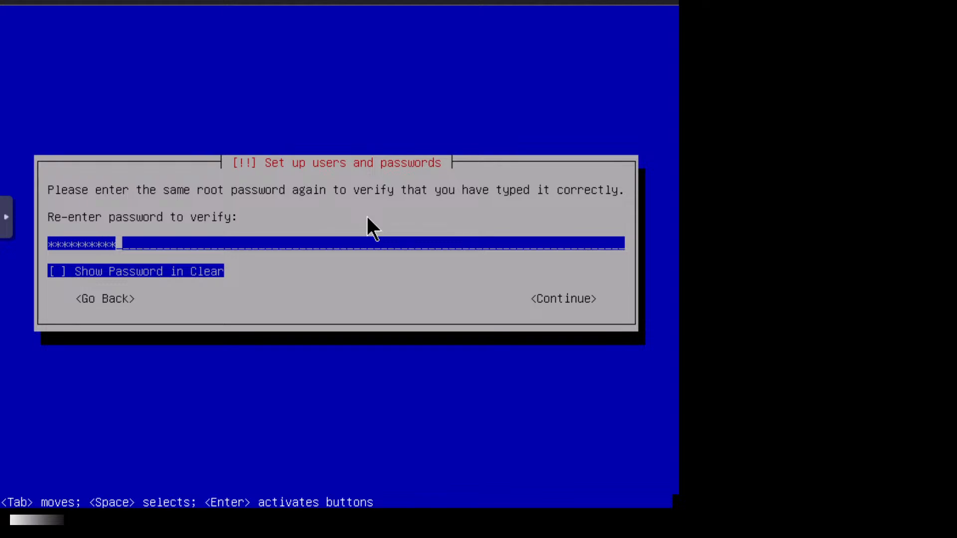
pyautogui.press('Return')
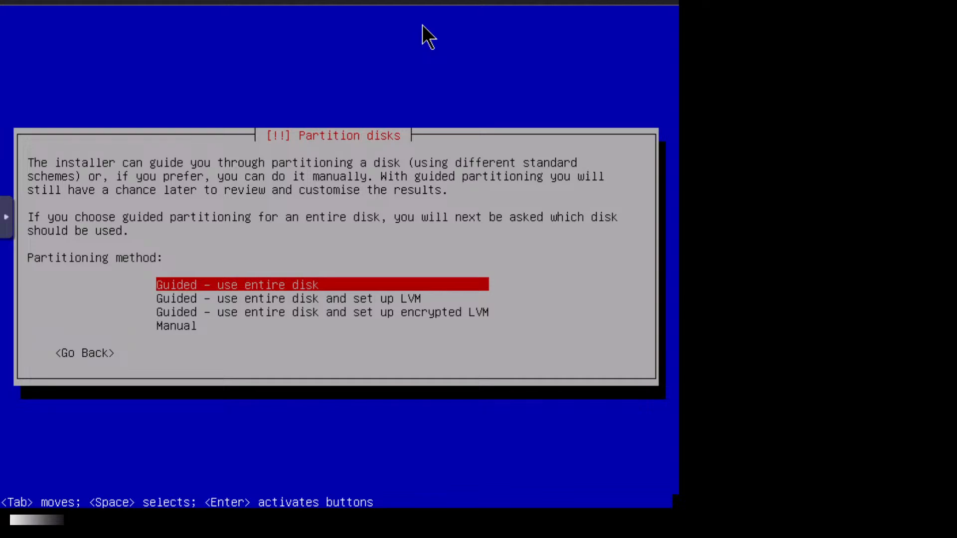
# - Pick 'Guided - use entire disk' over the LVM and encrypted LVM options
pyautogui.press('Down')
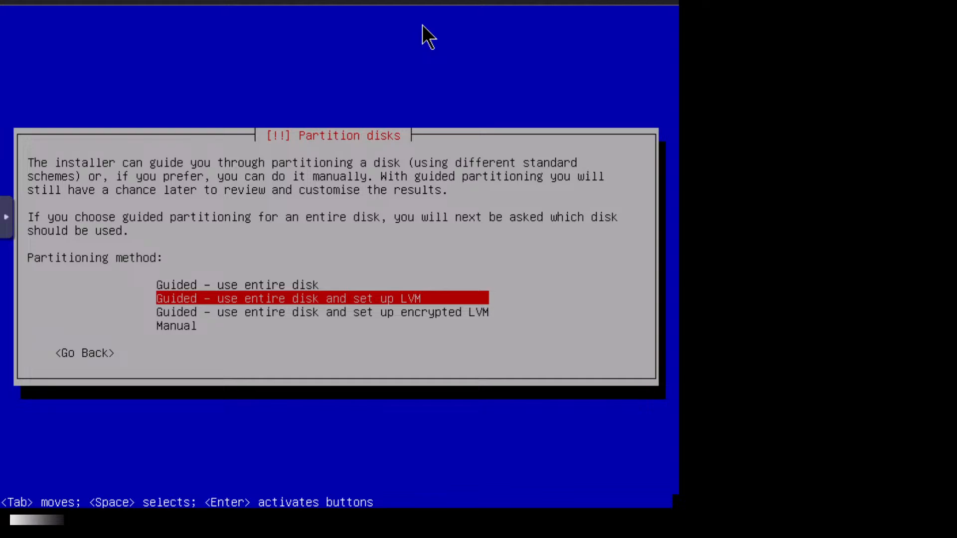
pyautogui.press('Down')
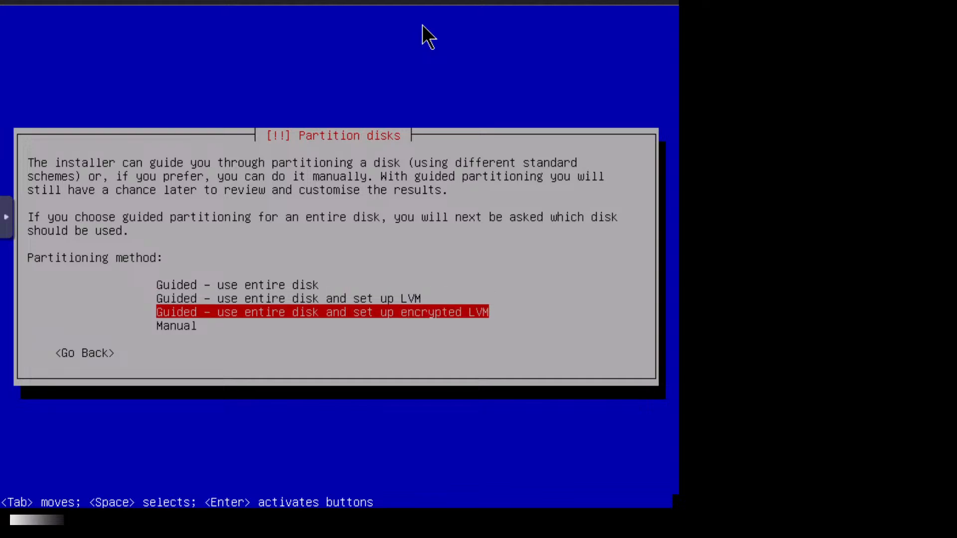
pyautogui.press('Up')
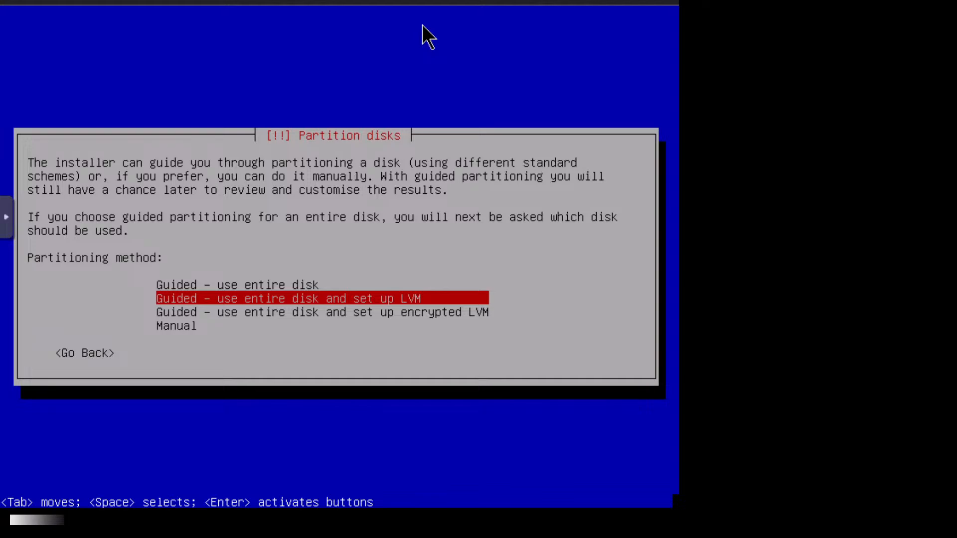
pyautogui.press('Up')
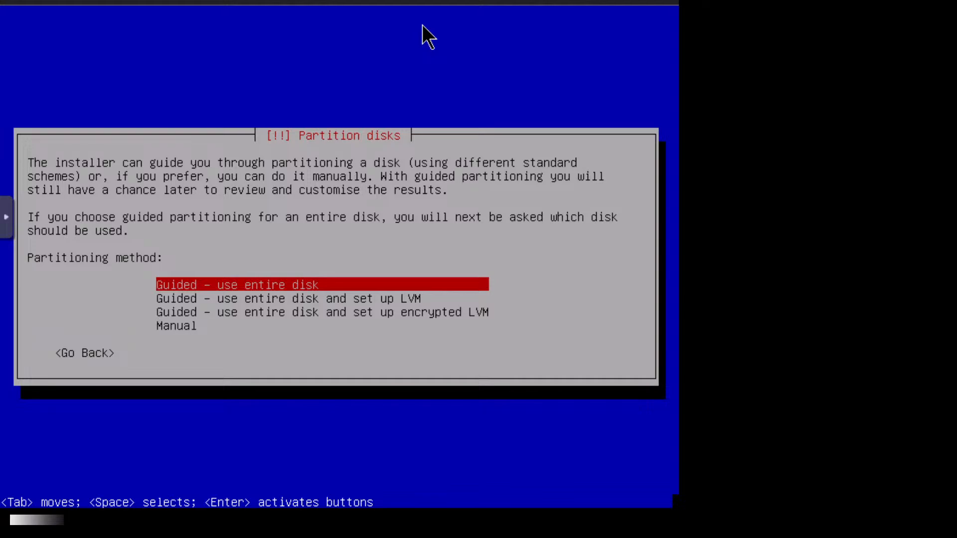
pyautogui.press('Return')
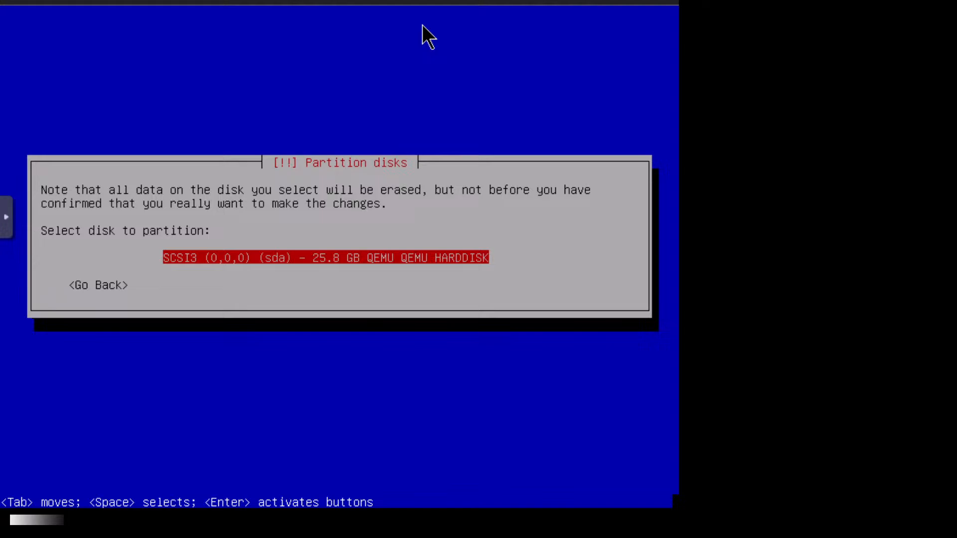
# - Partition the 25.8 GB sda disk with all files in one partition and write changes
pyautogui.press('Return')
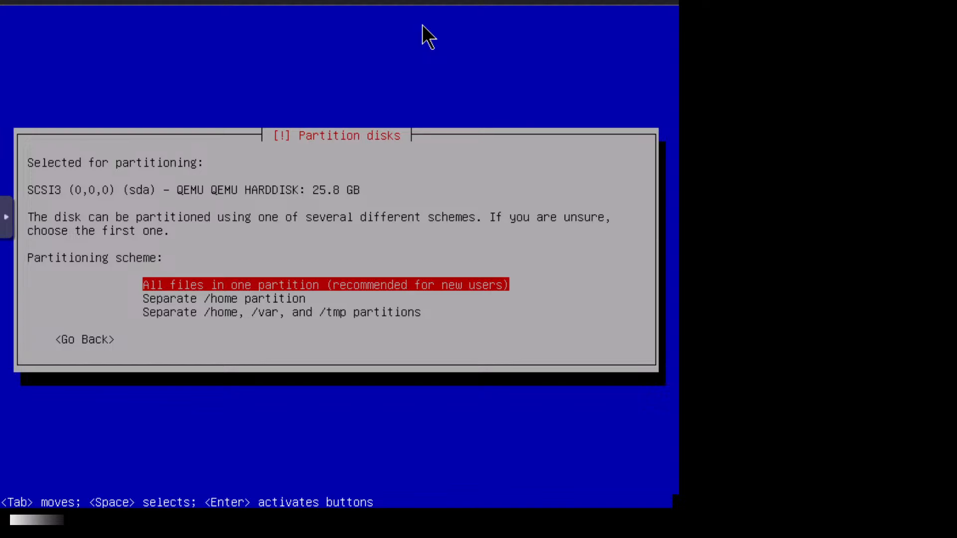
pyautogui.press('Return')
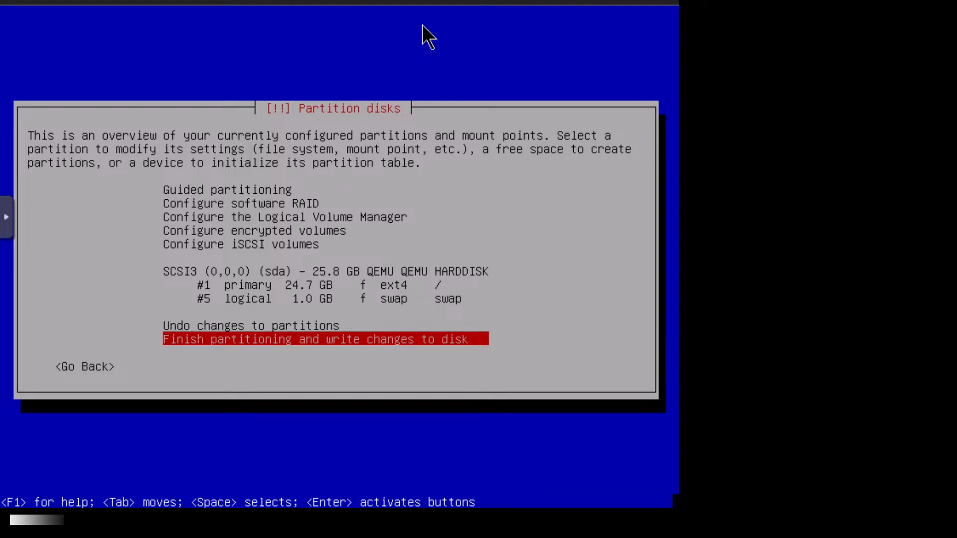
pyautogui.press('Return')
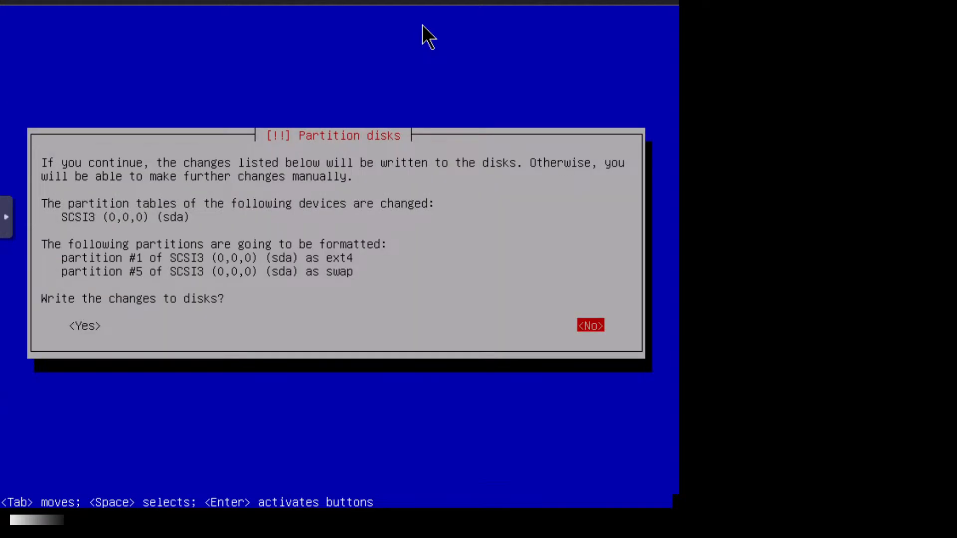
pyautogui.press('Tab')
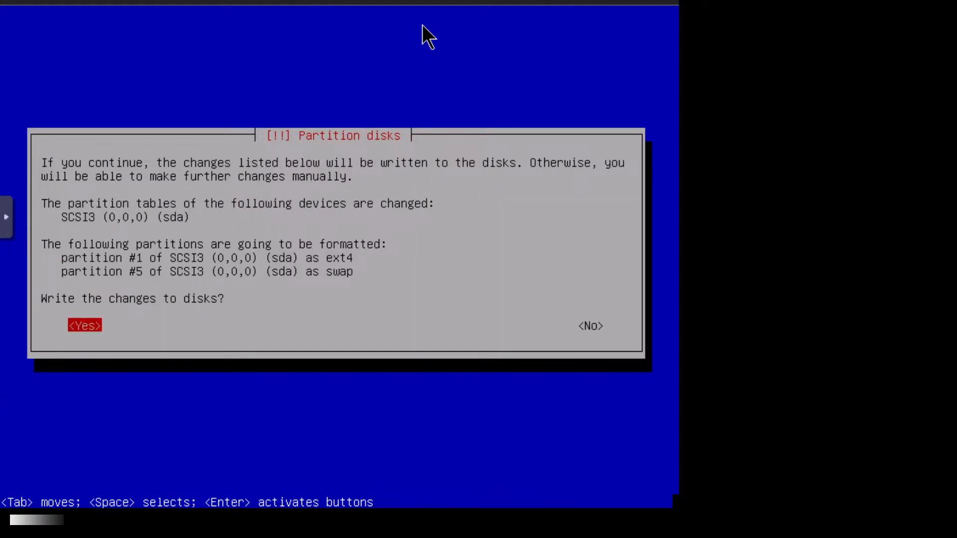
pyautogui.press('Return')
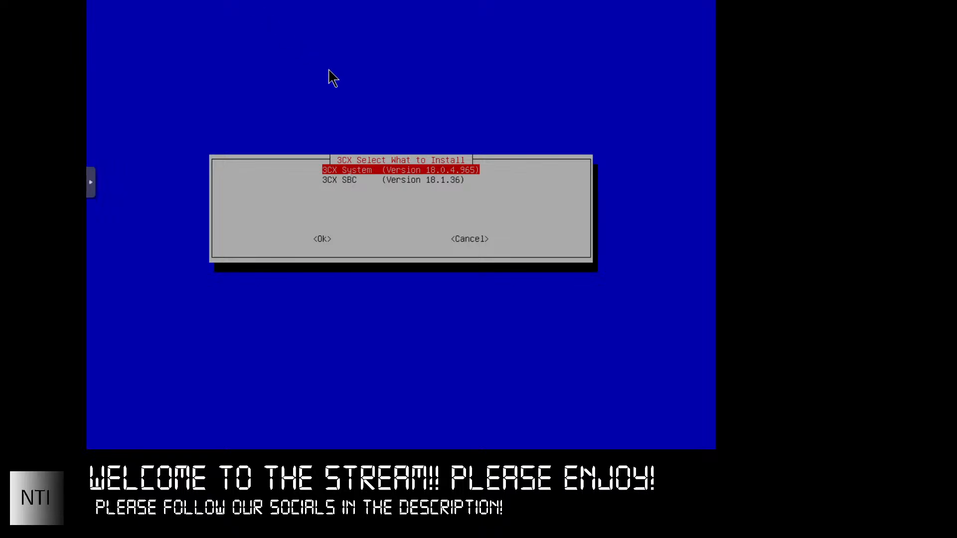
# - Install '3CX System (Version 18.0.4.965)' rather than 3CX SBC
pyautogui.press('Down')
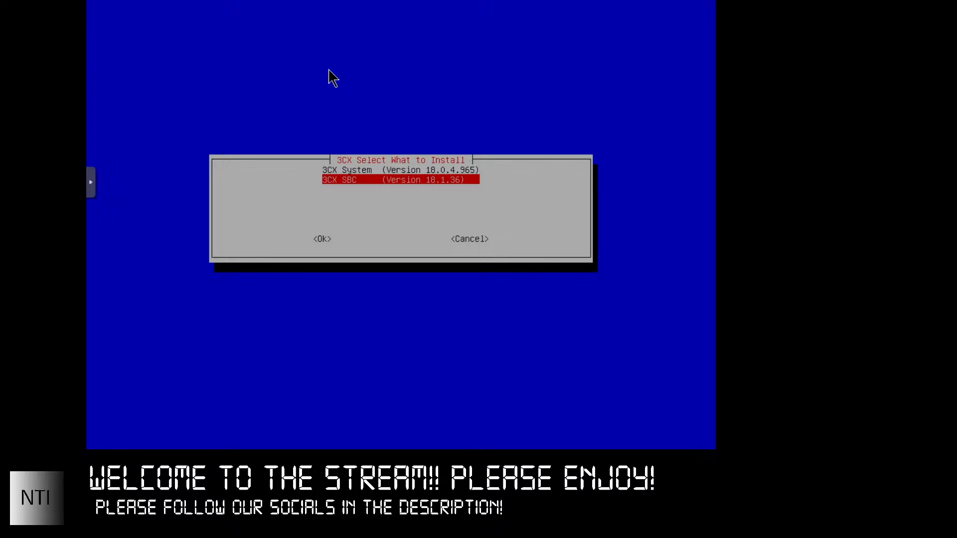
pyautogui.press('Up')
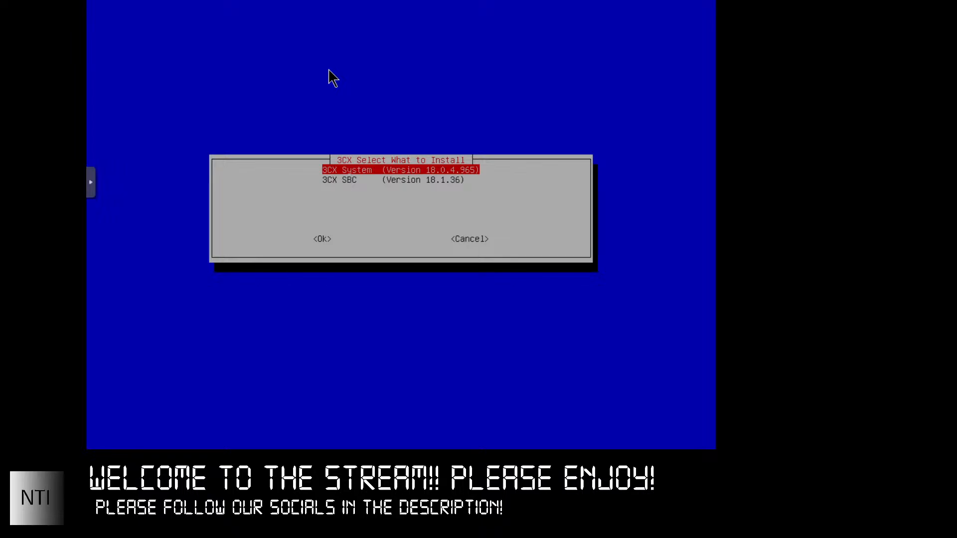
pyautogui.press('Down')
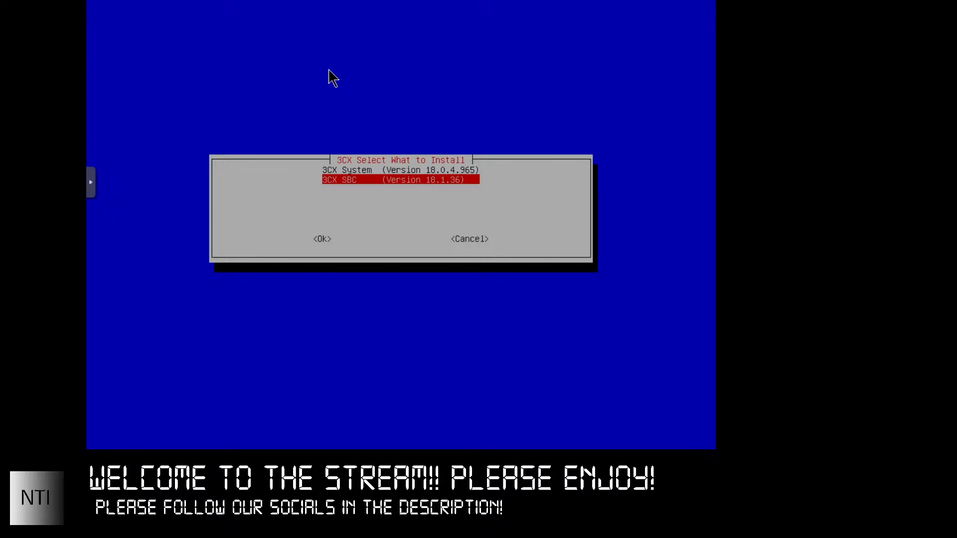
pyautogui.press('Up')
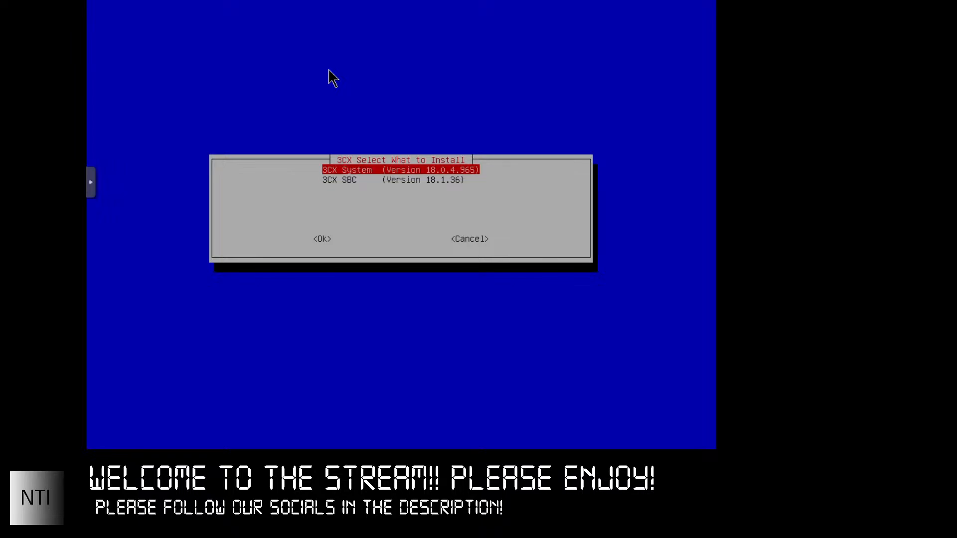
pyautogui.press('Return')
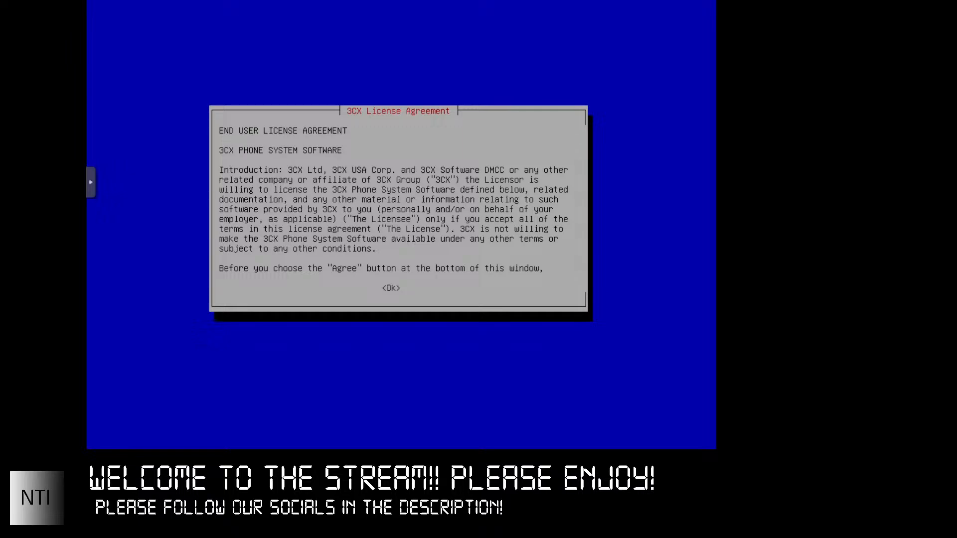
# - Scroll through the 3CX License Agreement and accept it with Ok
pyautogui.press('Down')
pyautogui.press('Down')
pyautogui.press('Down')
pyautogui.press('Down')
pyautogui.press('Down')
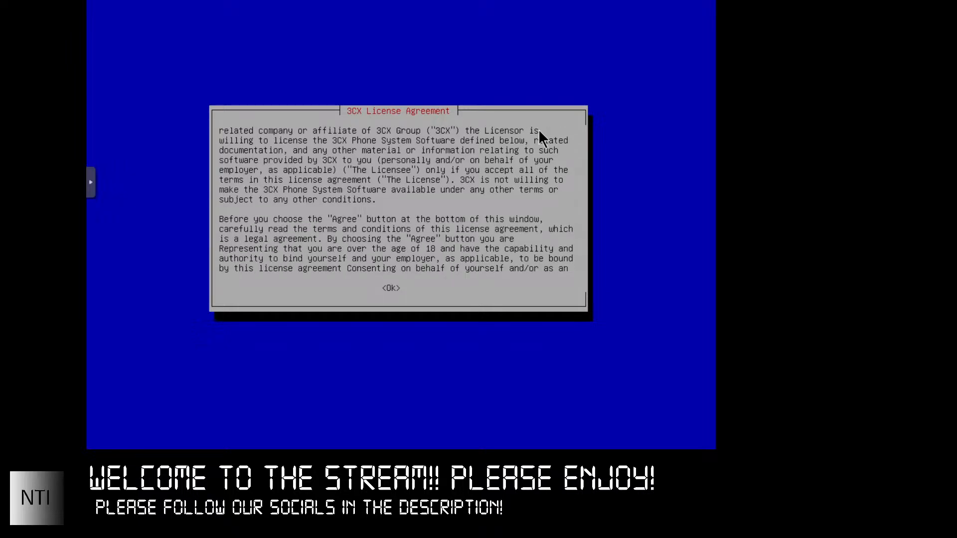
pyautogui.press('Down')
pyautogui.press('Down')
pyautogui.press('Down')
pyautogui.press('Down')
pyautogui.press('Down')
pyautogui.press('Down')
pyautogui.press('Down')
pyautogui.press('Down')
pyautogui.press('Down')
pyautogui.press('Down')
pyautogui.press('Down')
pyautogui.press('Down')
pyautogui.press('Down')
pyautogui.press('Down')
pyautogui.press('Down')
pyautogui.press('Down')
pyautogui.press('Down')
pyautogui.press('Down')
pyautogui.press('Down')
pyautogui.press('Down')
pyautogui.press('Down')
pyautogui.press('Down')
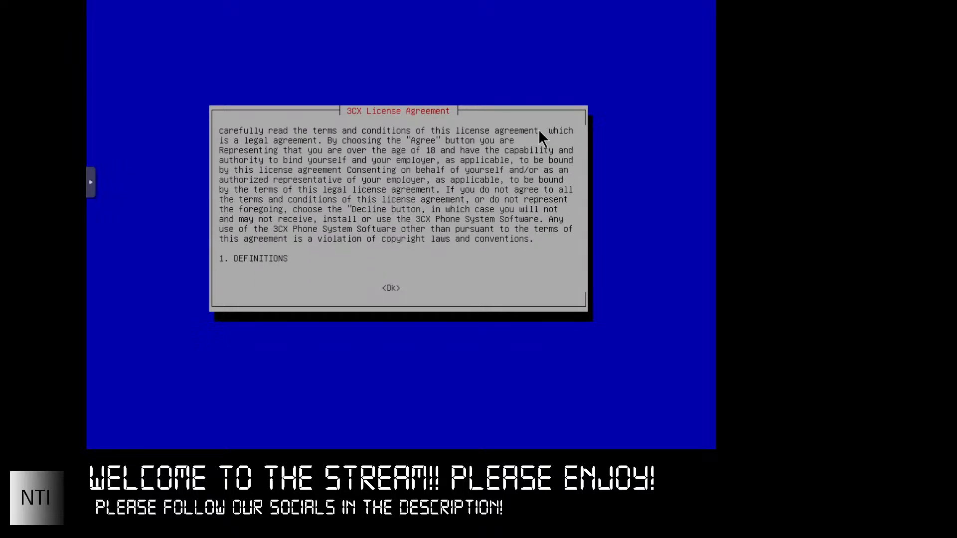
pyautogui.press('Down')
pyautogui.press('Down')
pyautogui.press('Down')
pyautogui.press('Down')
pyautogui.press('Down')
pyautogui.press('Down')
pyautogui.press('Down')
pyautogui.press('Down')
pyautogui.press('Down')
pyautogui.press('Down')
pyautogui.press('Down')
pyautogui.press('Down')
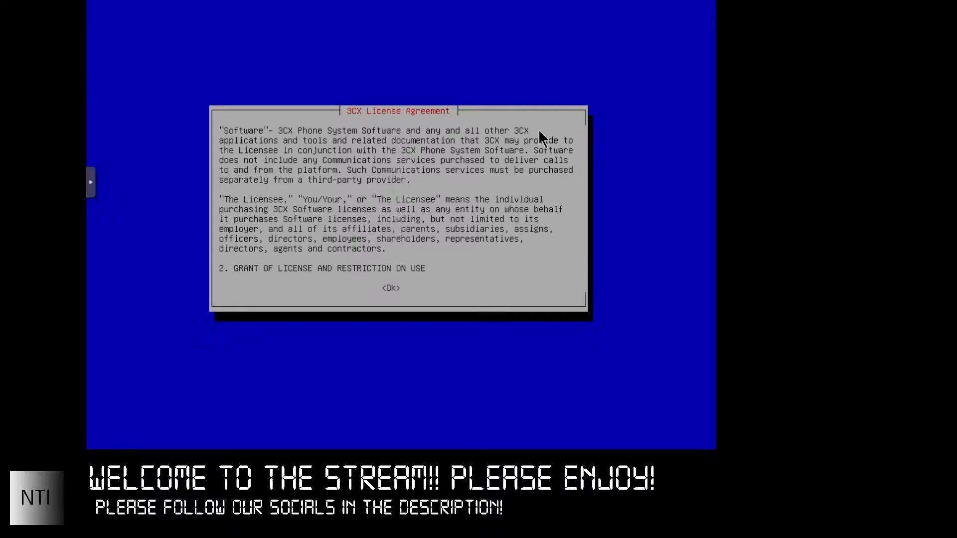
pyautogui.press('Down')
pyautogui.press('Down')
pyautogui.press('Down')
pyautogui.press('Down')
pyautogui.press('Down')
pyautogui.press('Down')
pyautogui.press('Down')
pyautogui.press('Down')
pyautogui.press('Down')
pyautogui.press('Down')
pyautogui.press('Down')
pyautogui.press('Down')
pyautogui.press('Down')
pyautogui.press('Down')
pyautogui.press('Down')
pyautogui.press('Down')
pyautogui.press('Down')
pyautogui.press('Down')
pyautogui.press('Down')
pyautogui.press('Down')
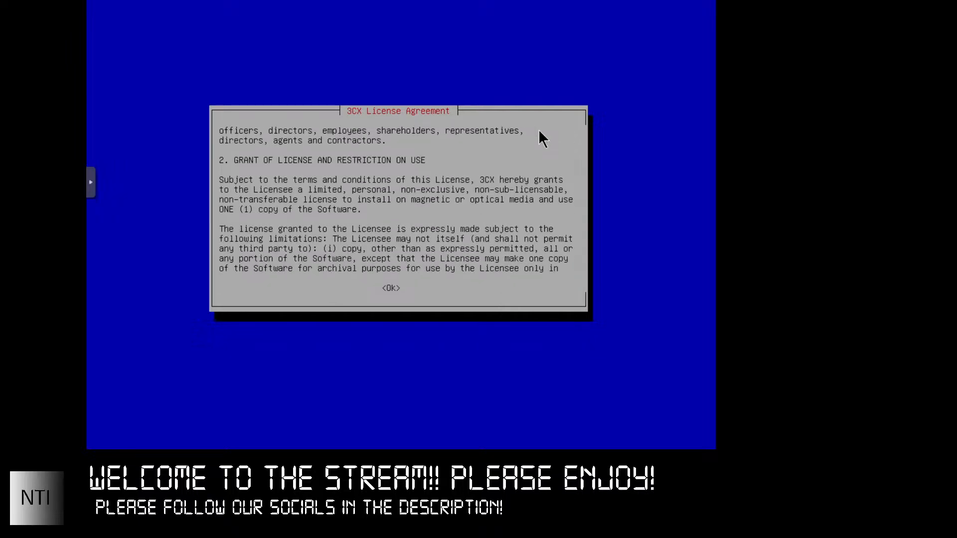
pyautogui.press('Down')
pyautogui.press('Down')
pyautogui.press('Down')
pyautogui.press('Down')
pyautogui.press('Down')
pyautogui.press('Down')
pyautogui.press('Down')
pyautogui.press('Down')
pyautogui.press('Down')
pyautogui.press('Down')
pyautogui.press('Down')
pyautogui.press('Down')
pyautogui.press('Down')
pyautogui.press('Down')
pyautogui.press('Down')
pyautogui.press('Down')
pyautogui.press('Down')
pyautogui.press('Down')
pyautogui.press('Down')
pyautogui.press('Down')
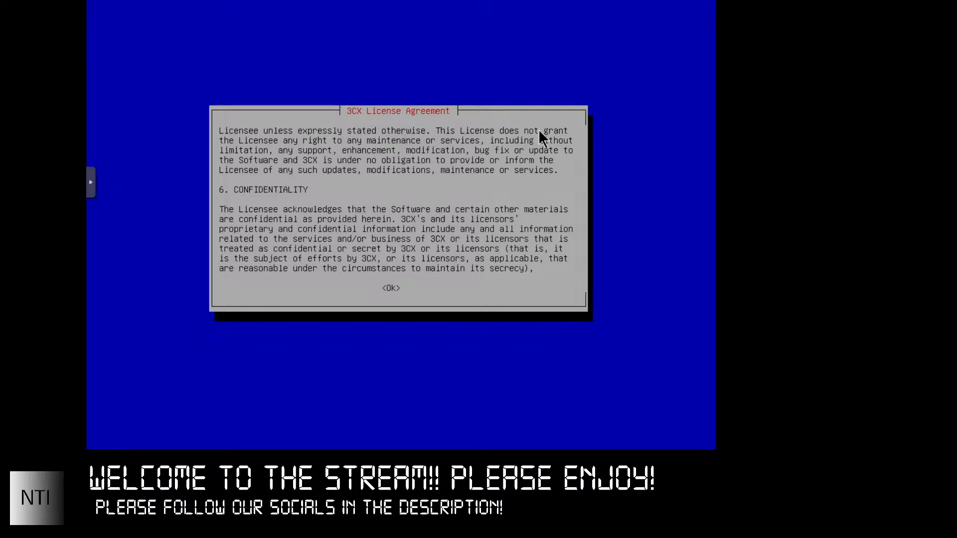
pyautogui.press('Tab')
pyautogui.press('Return')
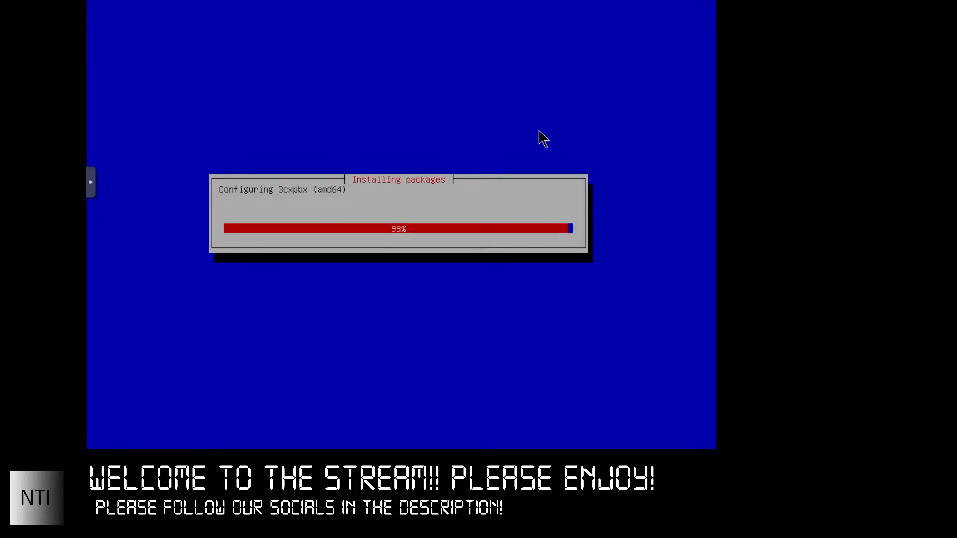
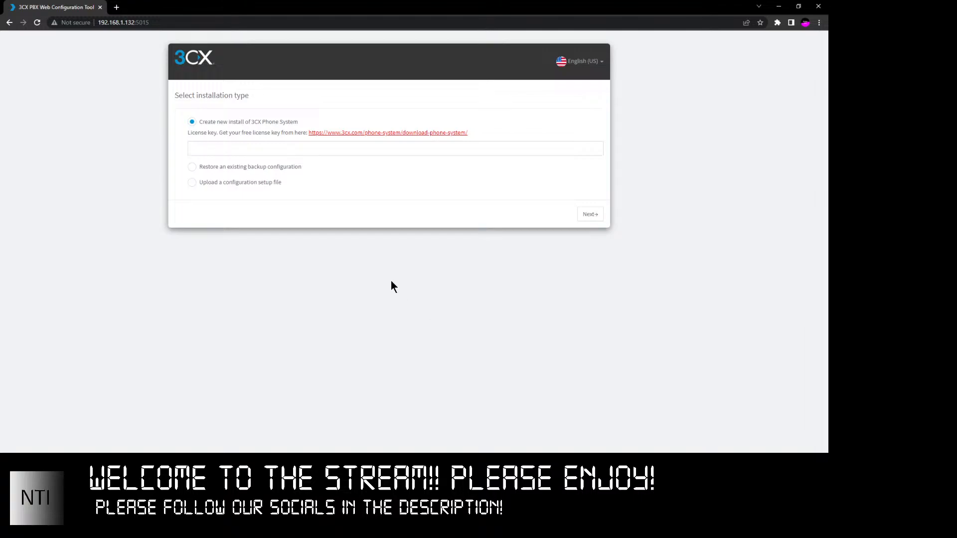
# - Keep 'Create new install of 3CX Phone System' selected and paste the license key into its field
pyautogui.click(271, 148)
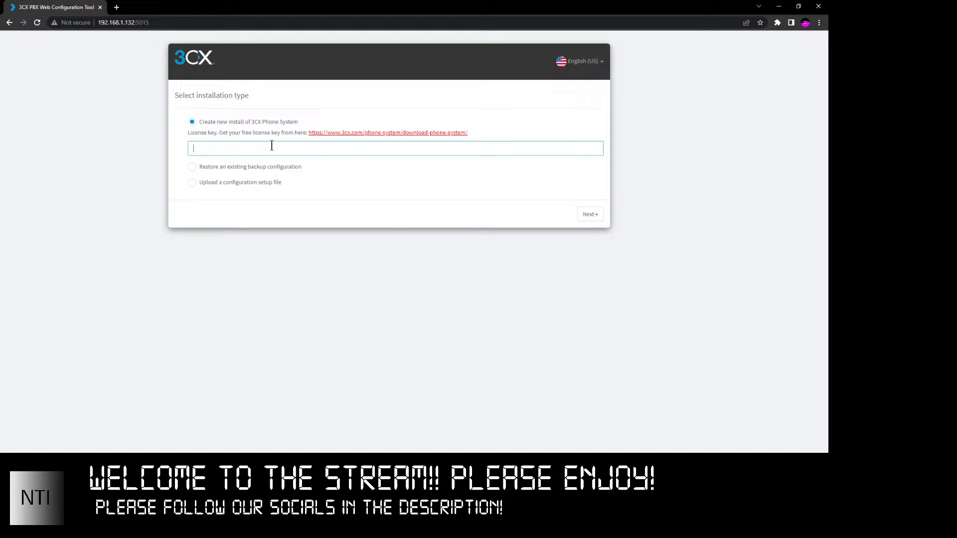
pyautogui.click(240, 167)
pyautogui.click(230, 126)
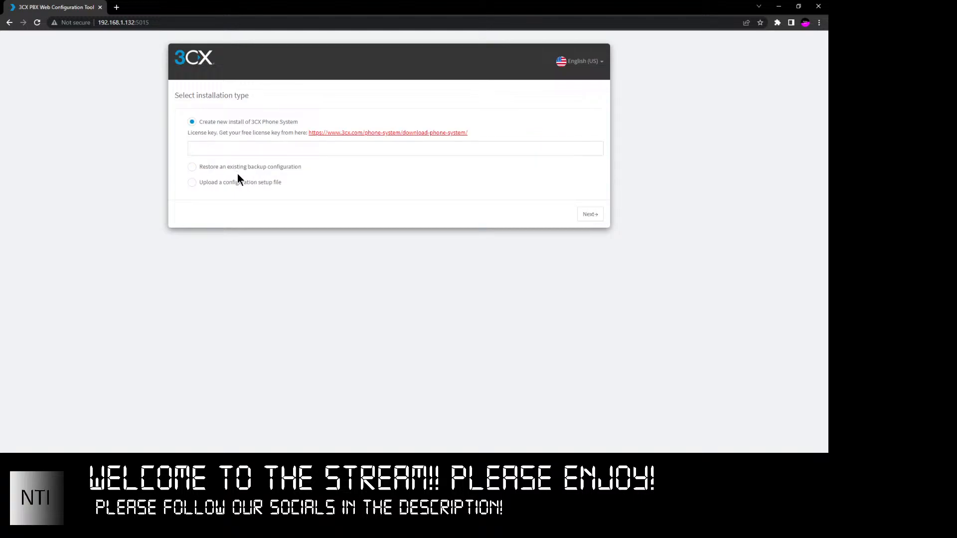
pyautogui.click(266, 150)
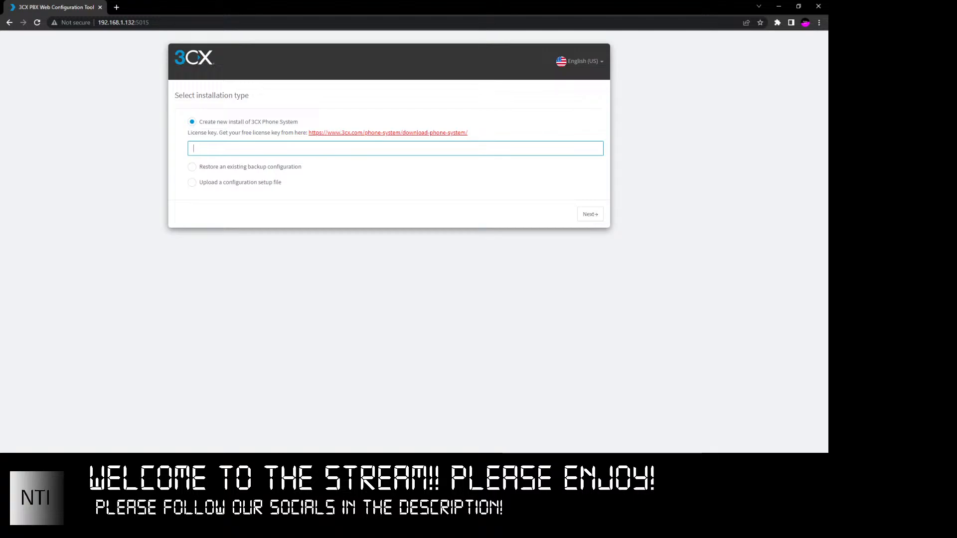
pyautogui.hotkey('alt', 'Tab')
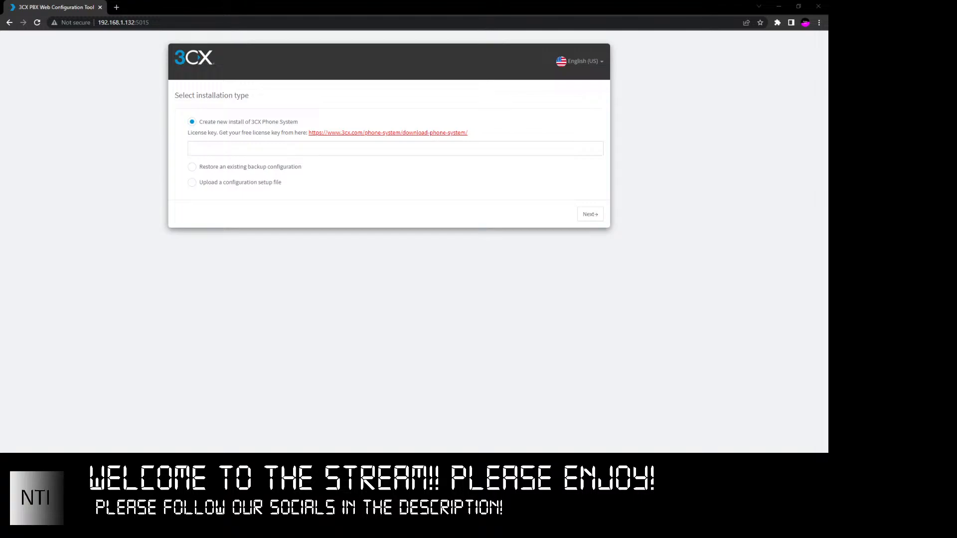
pyautogui.hotkey('ctrl', 'v')
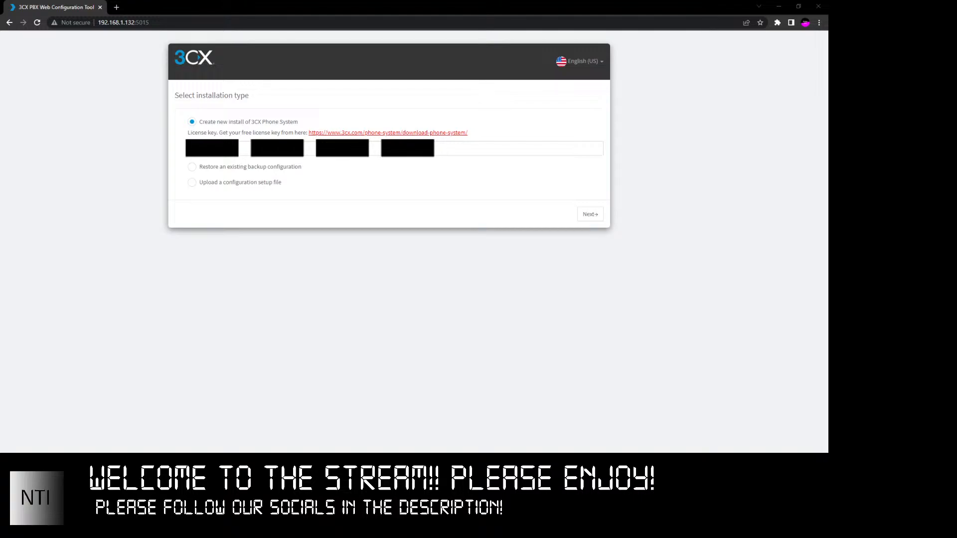
# - Re-paste the license key and advance to the Management Console credentials page
pyautogui.click(411, 251)
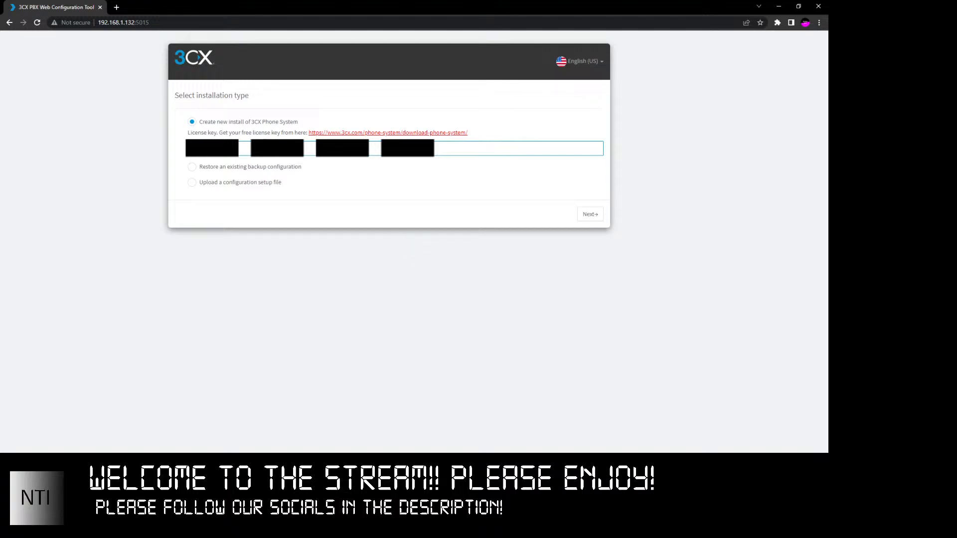
pyautogui.hotkey('ctrl', 'v')
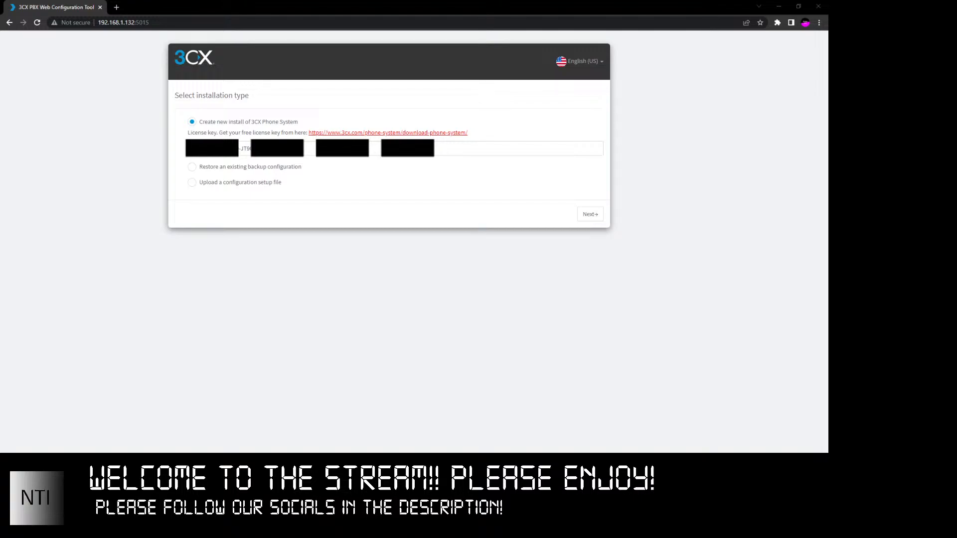
pyautogui.click(507, 438)
pyautogui.click(585, 216)
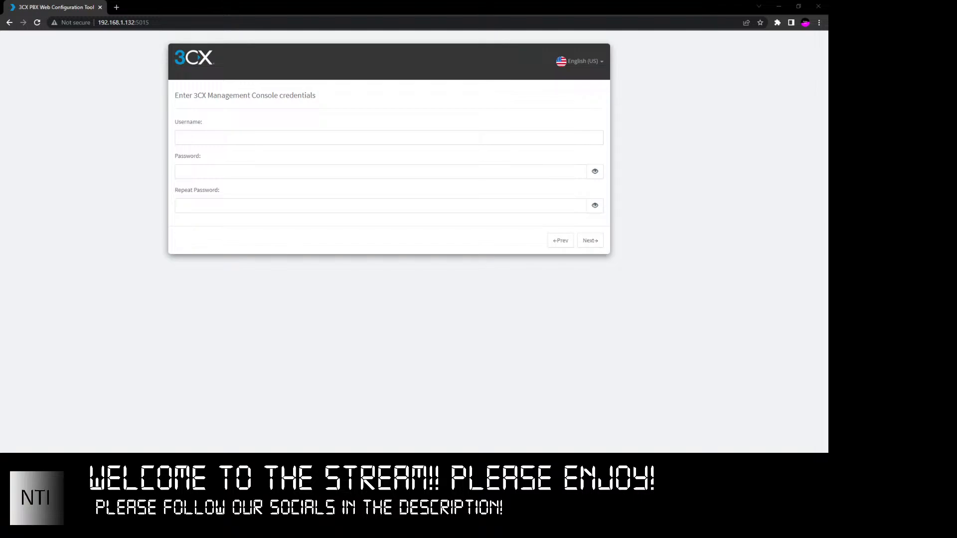
# - Set the console username to Admin, enter and repeat the password, and continue to public IP detection
pyautogui.click(230, 138)
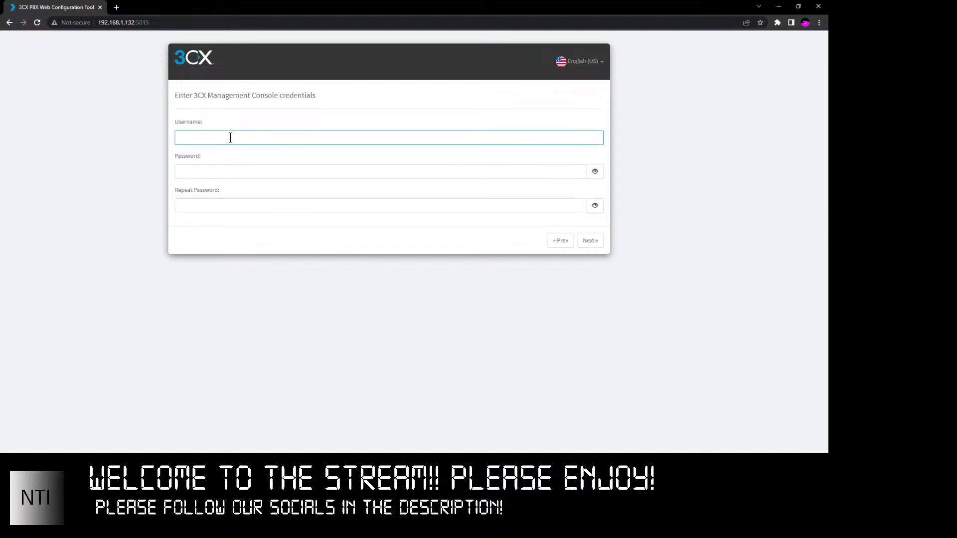
pyautogui.write('Admin')
pyautogui.press('Tab')
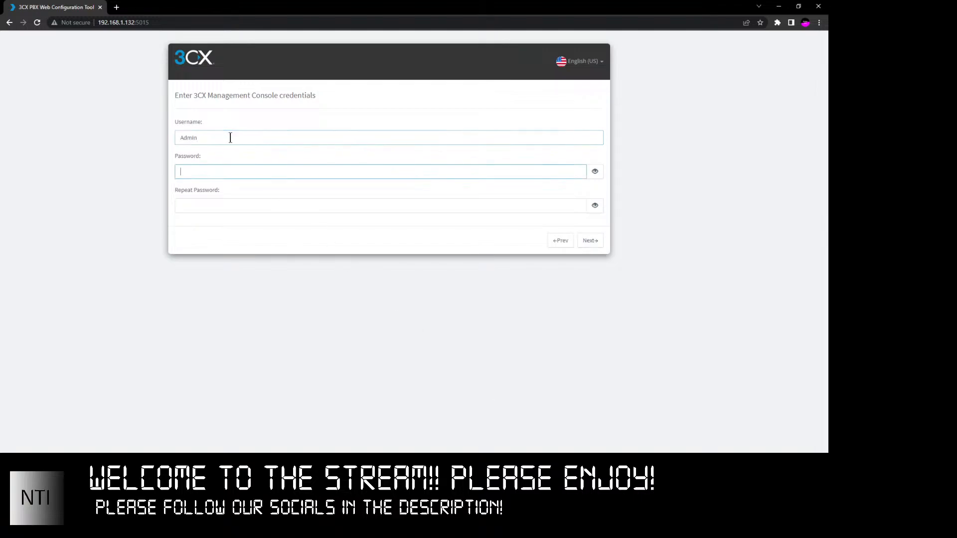
pyautogui.write('•')
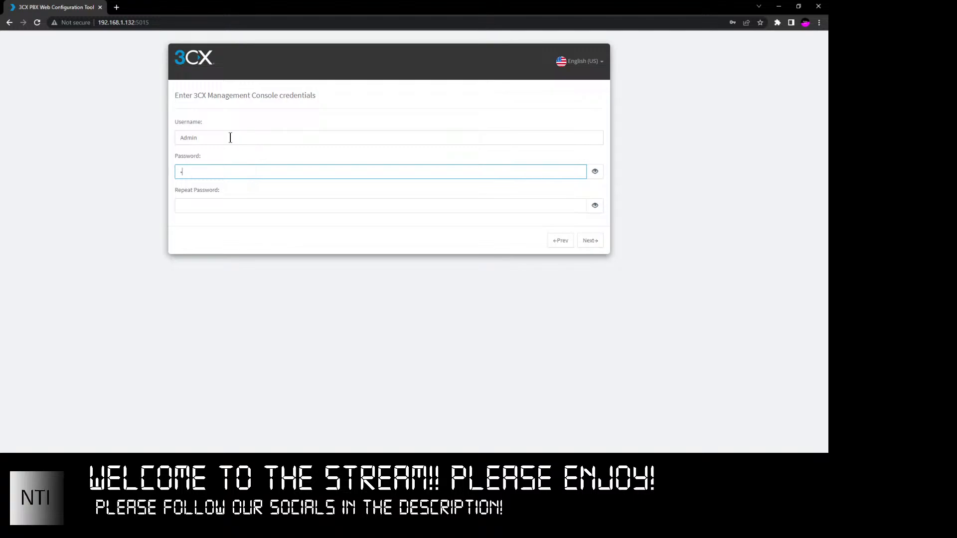
pyautogui.write('•••••••••••')
pyautogui.press('Tab')
pyautogui.write('•')
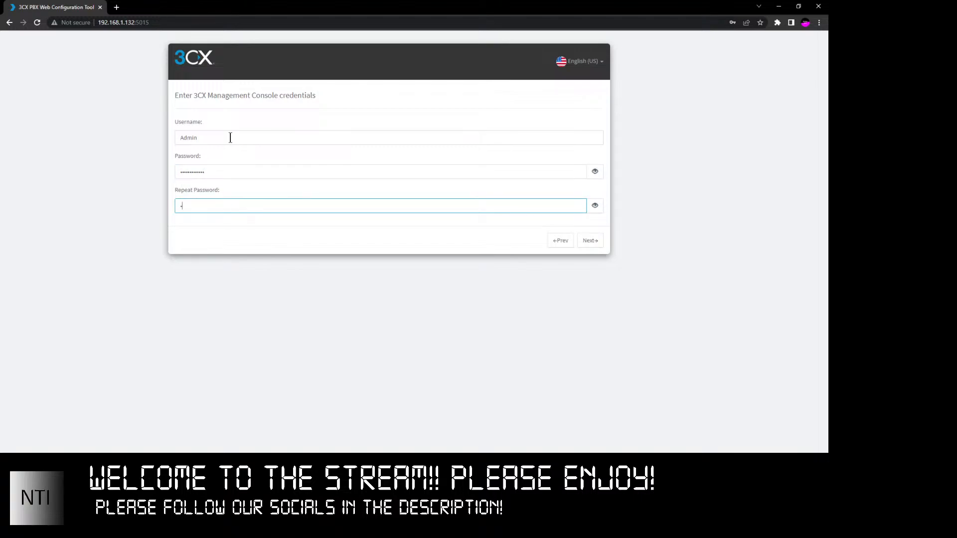
pyautogui.write('••••••••••')
pyautogui.click(223, 248)
pyautogui.click(584, 242)
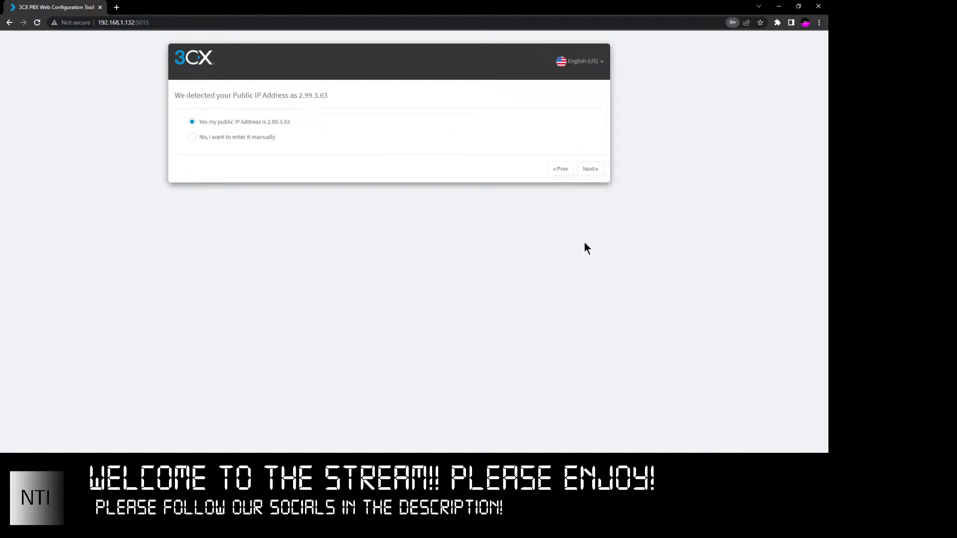
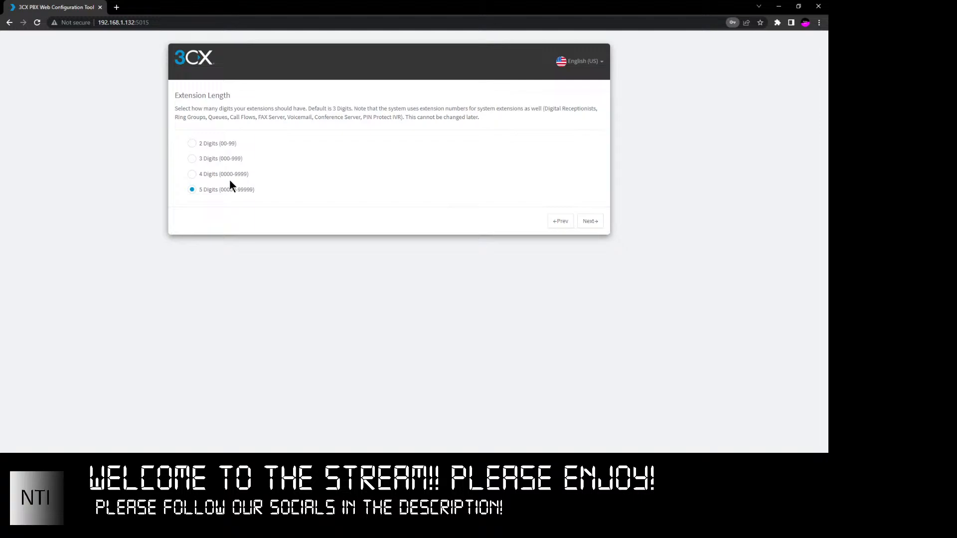
# - Choose 4-digit extension numbers (0000-9999) and continue to the Admin Email step
pyautogui.click(228, 174)
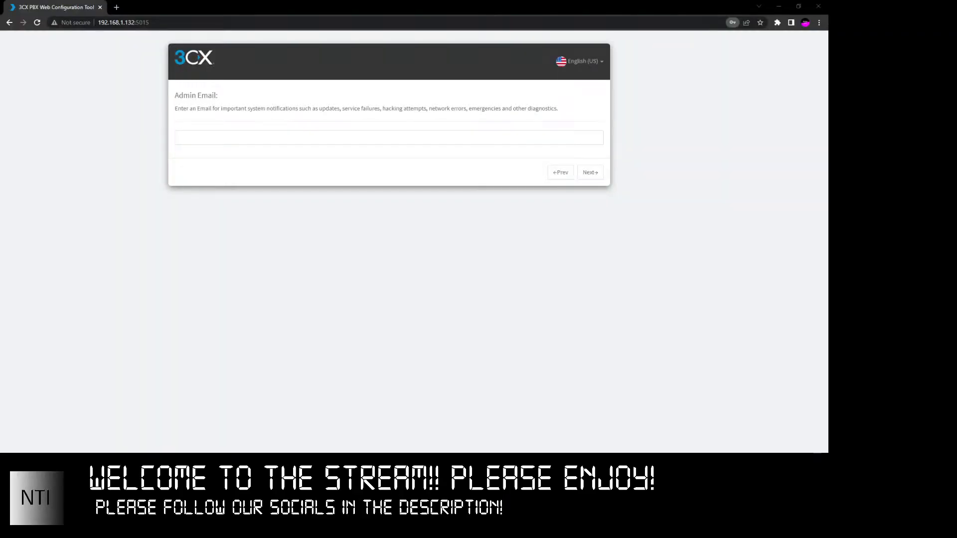
# - Enter the admin notification email address and continue to the language, country and time zone step
pyautogui.click(216, 141)
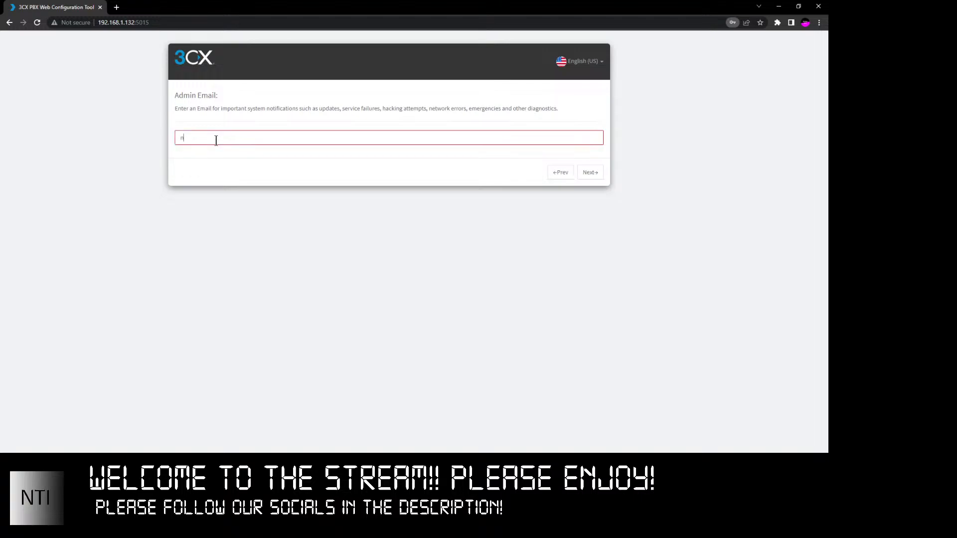
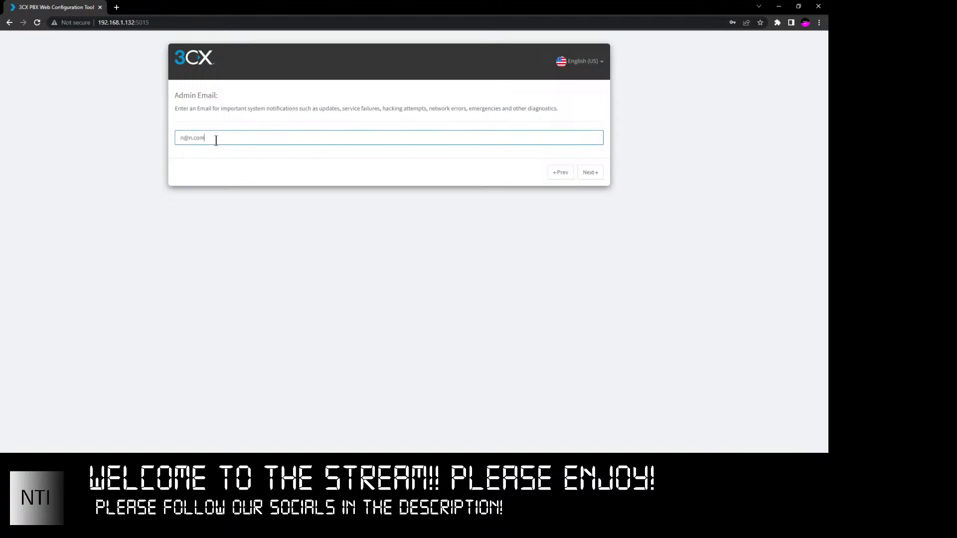
pyautogui.click(226, 176)
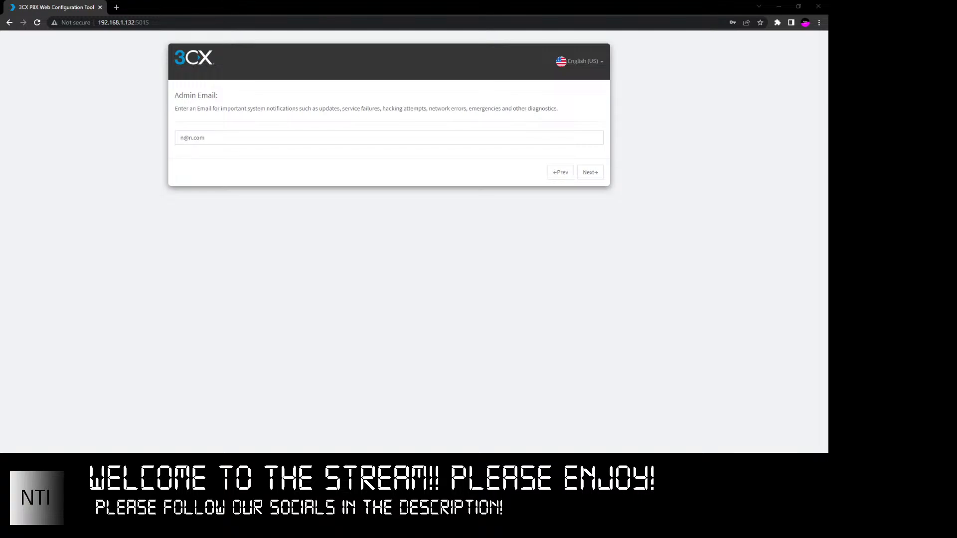
pyautogui.click(337, 315)
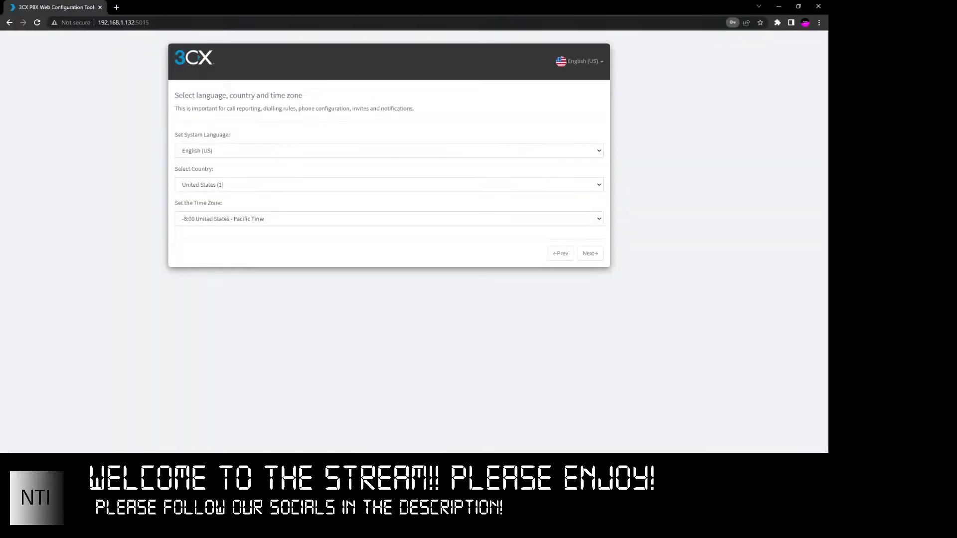
# - Set the system language to English (UK) and the time zone to London
pyautogui.click(225, 153)
pyautogui.click(216, 177)
pyautogui.click(220, 186)
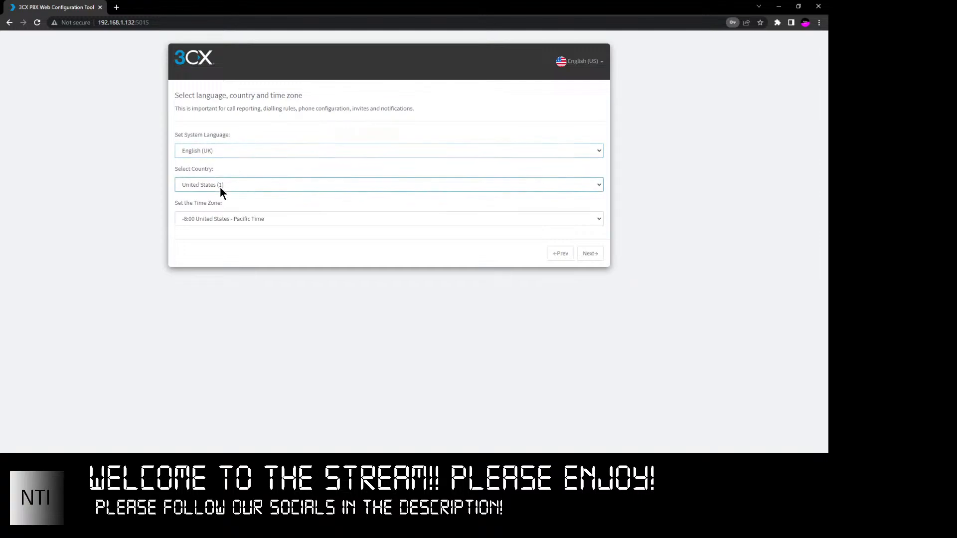
pyautogui.click(235, 220)
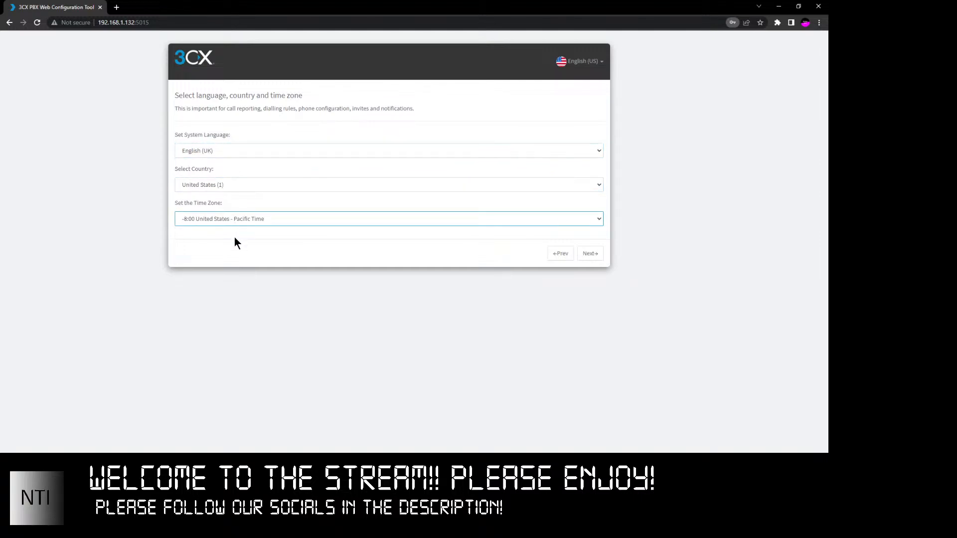
pyautogui.click(229, 320)
pyautogui.click(353, 243)
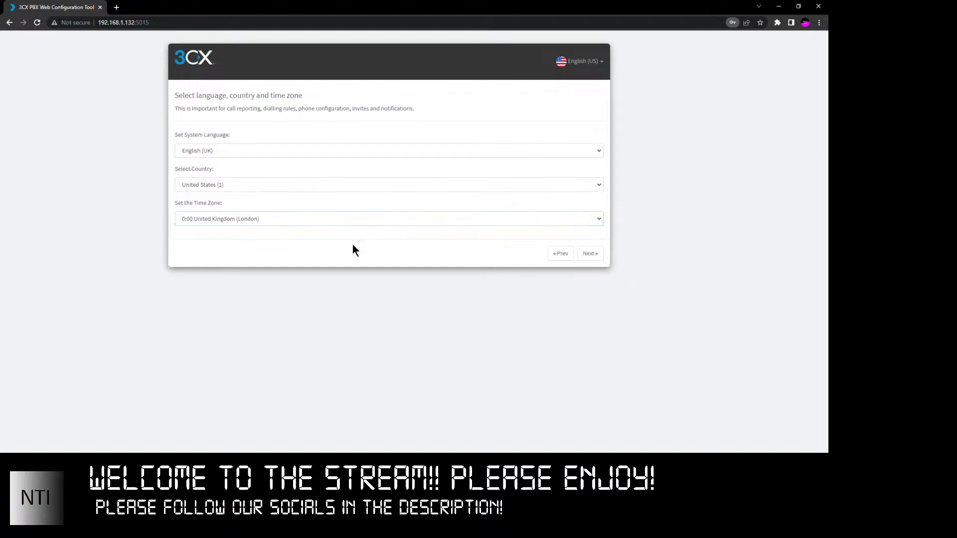
# - Select United Kingdom (44) as the country
pyautogui.click(222, 186)
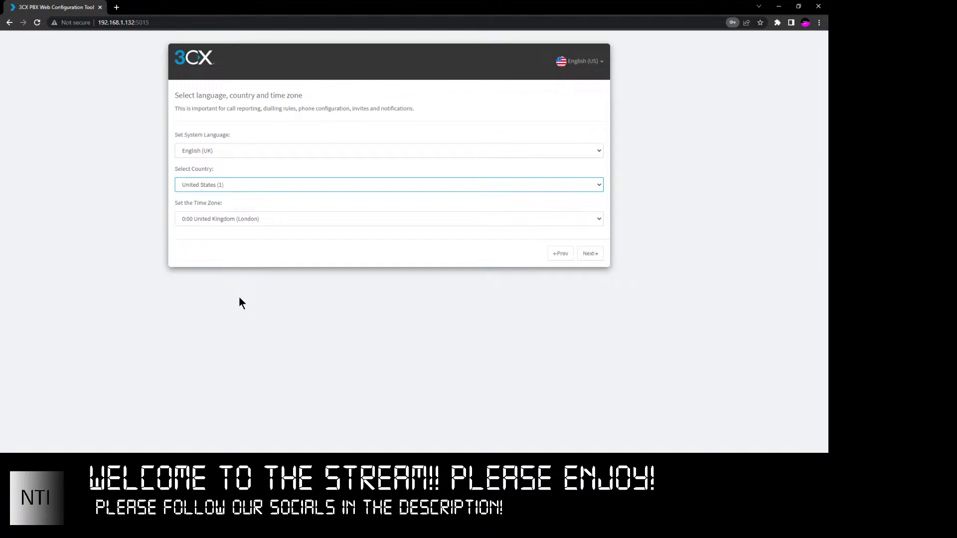
pyautogui.press('Down')
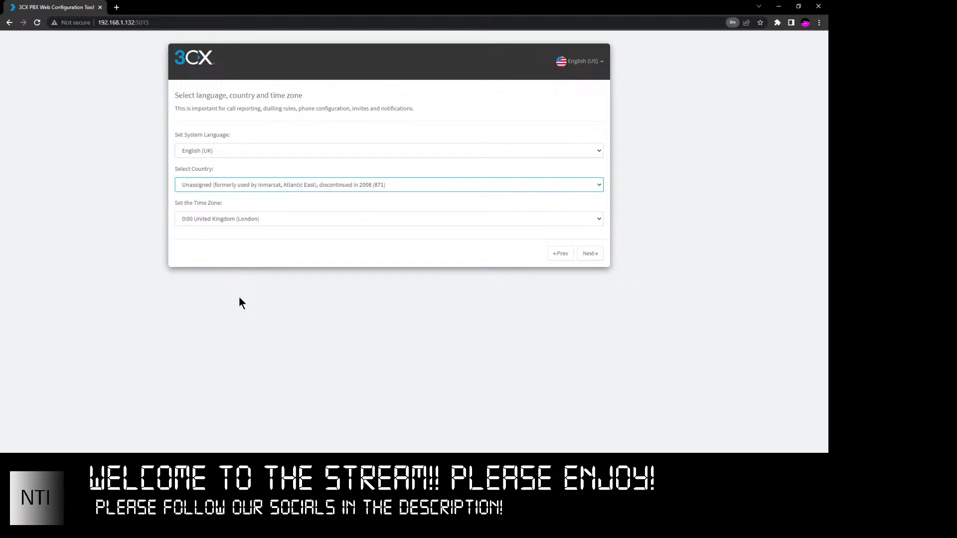
pyautogui.write('nic')
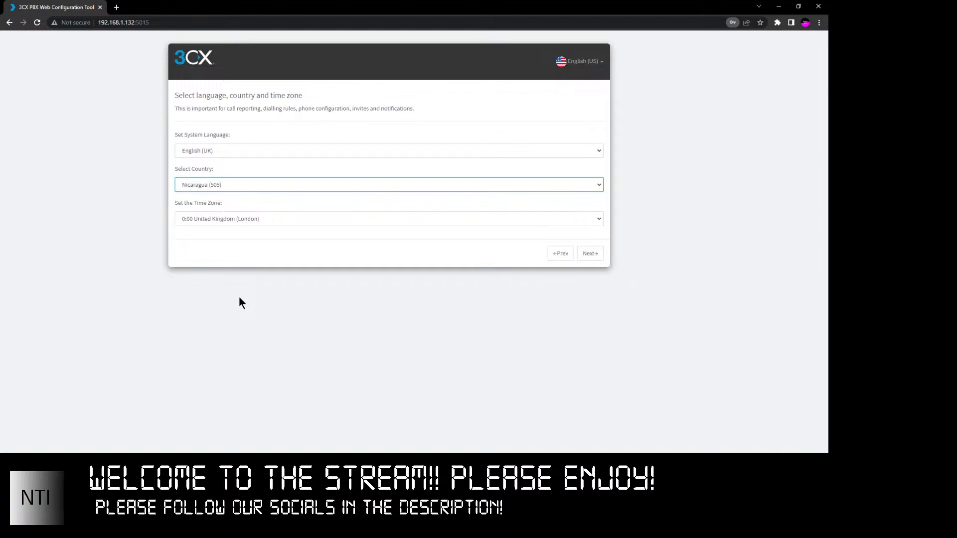
pyautogui.write('ki')
pyautogui.write('united kingdom')
pyautogui.click(253, 255)
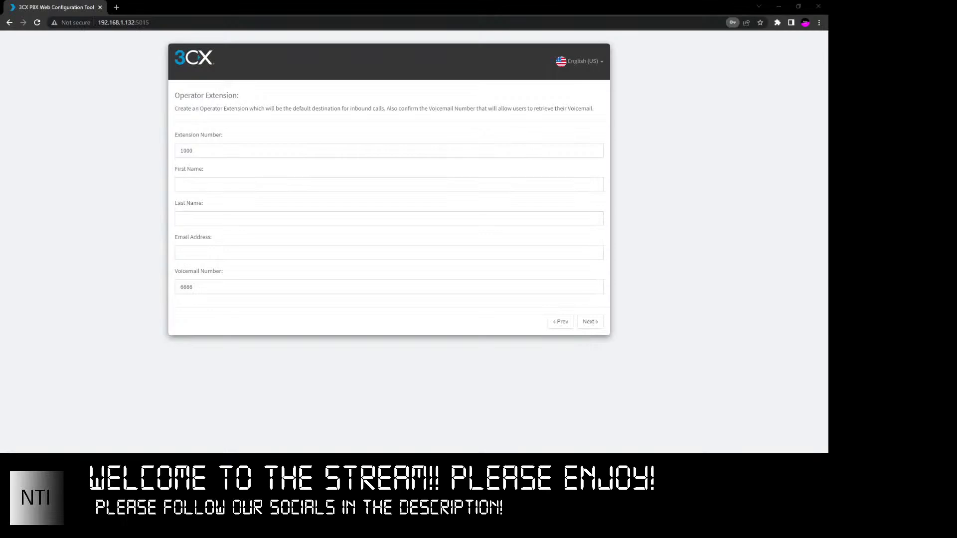
# - Change the operator extension number from 1000 to 9000
pyautogui.click(255, 180)
pyautogui.hotkey('shift', 'Tab')
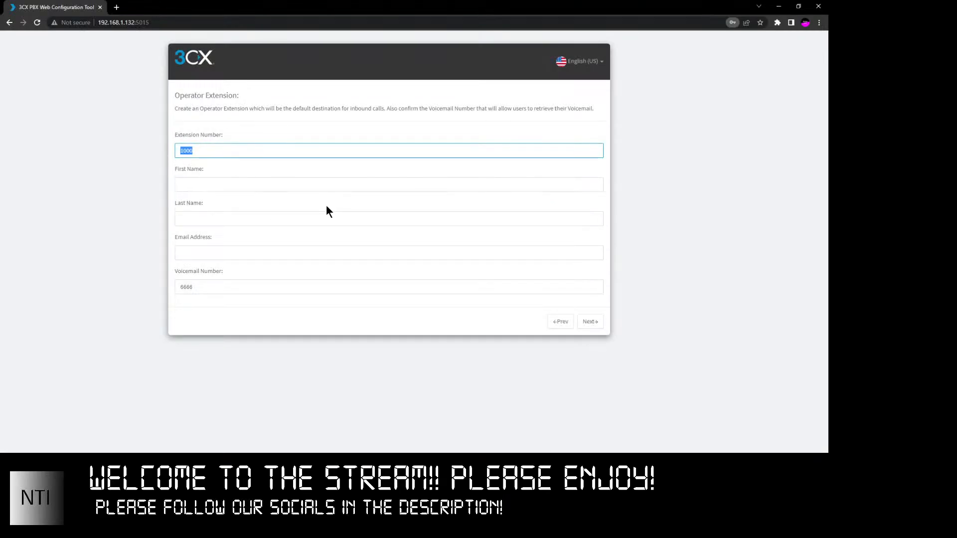
pyautogui.press('BackSpace')
pyautogui.write('900')
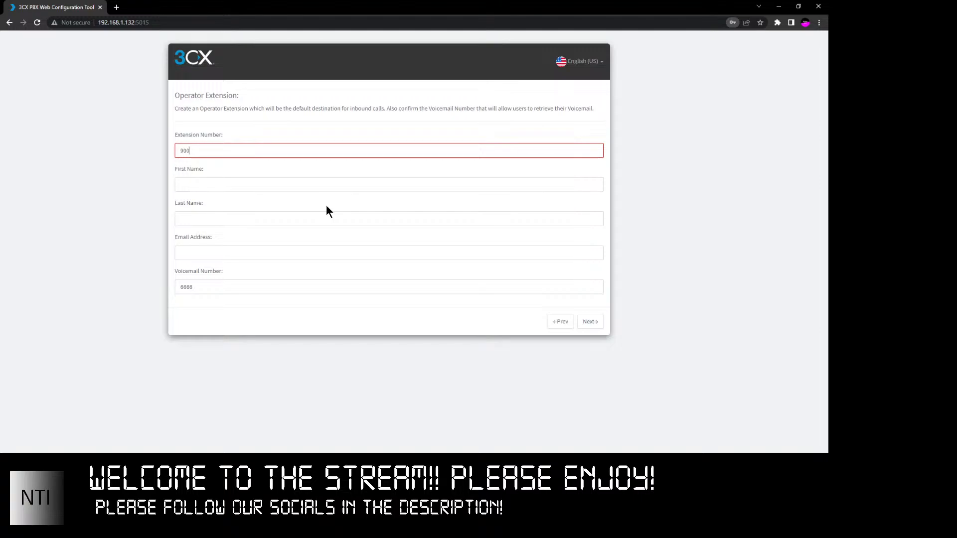
pyautogui.write('0')
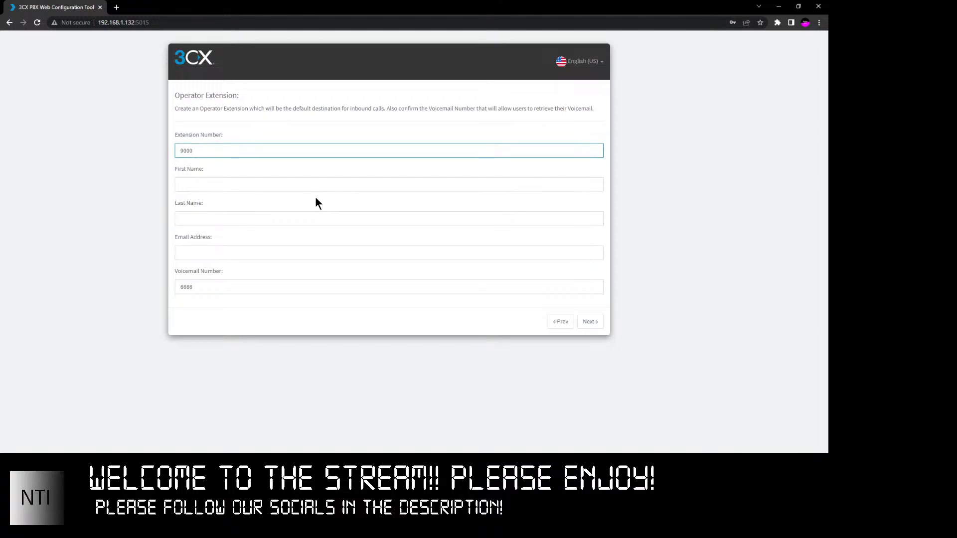
# - Fill in the operator's first name, last name and email, keeping voicemail number 6666
pyautogui.click(241, 183)
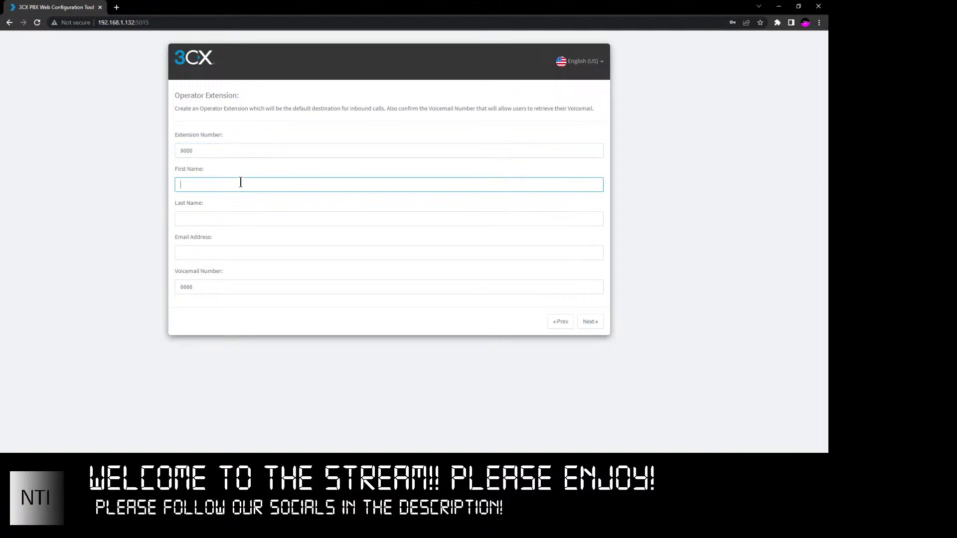
pyautogui.write('NTI')
pyautogui.press('Tab')
pyautogui.write('Str')
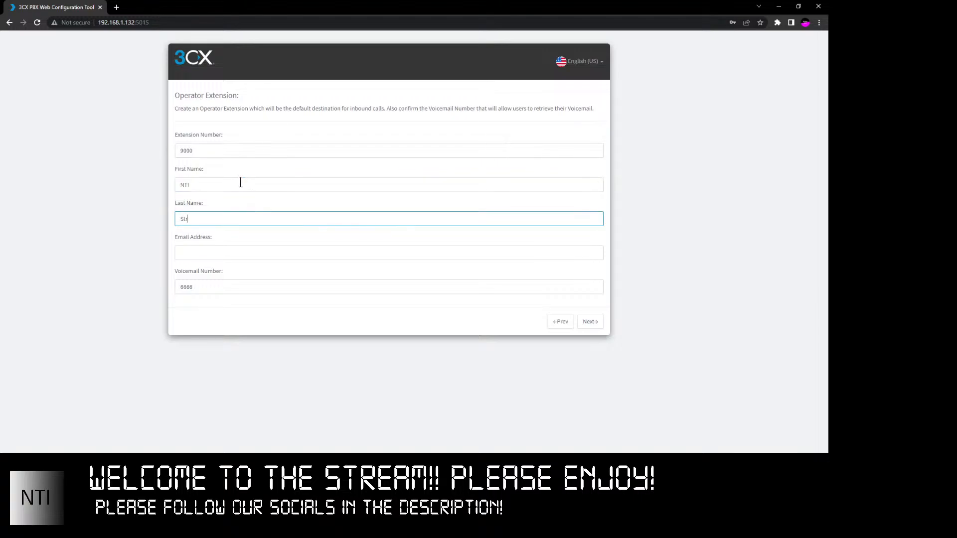
pyautogui.write('eam')
pyautogui.press('BackSpace')
pyautogui.press('BackSpace')
pyautogui.press('BackSpace')
pyautogui.press('BackSpace')
pyautogui.press('BackSpace')
pyautogui.write('treaming')
pyautogui.press('Tab')
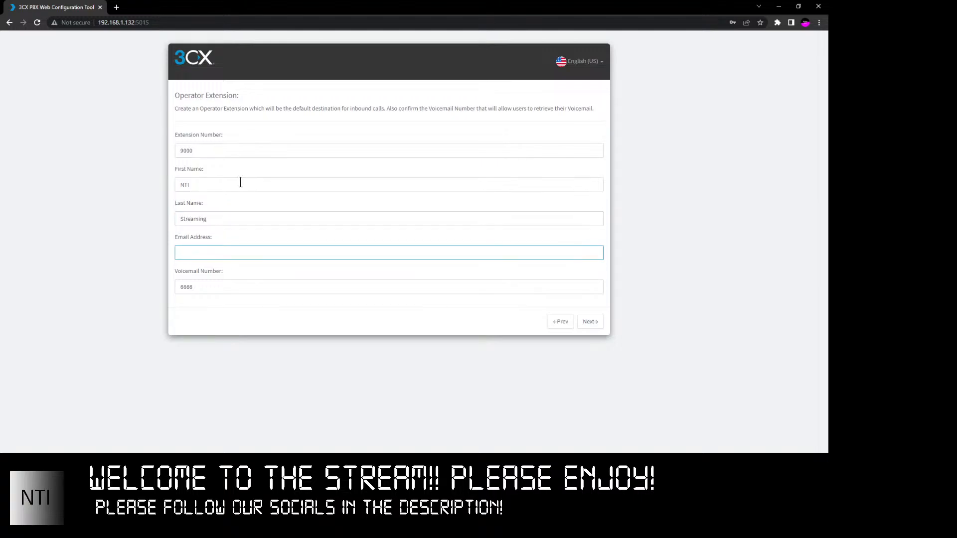
pyautogui.write('example')
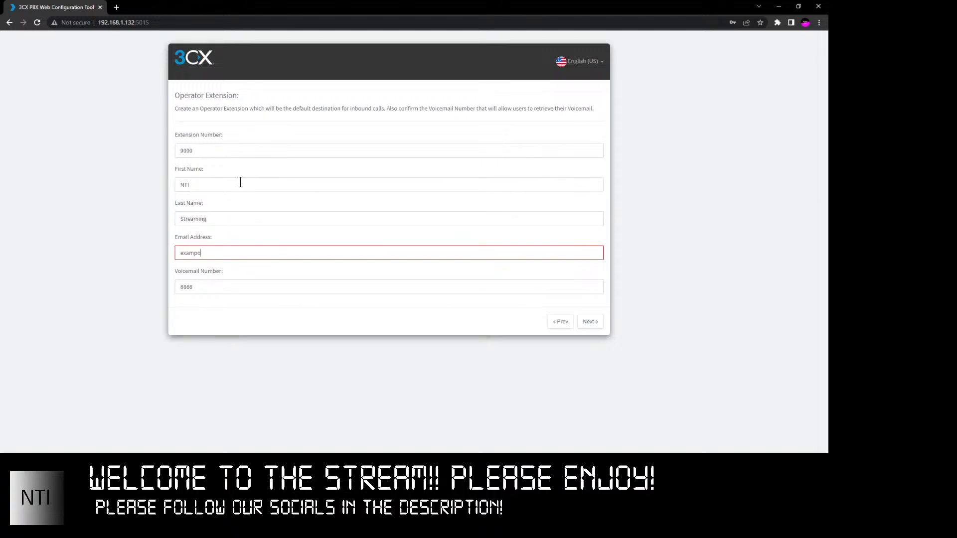
pyautogui.write('@test.com')
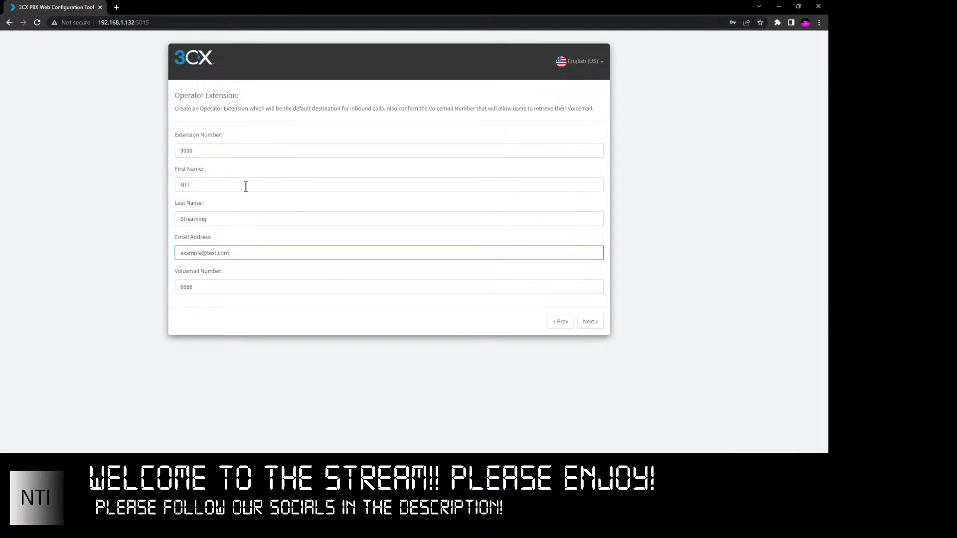
pyautogui.click(241, 287)
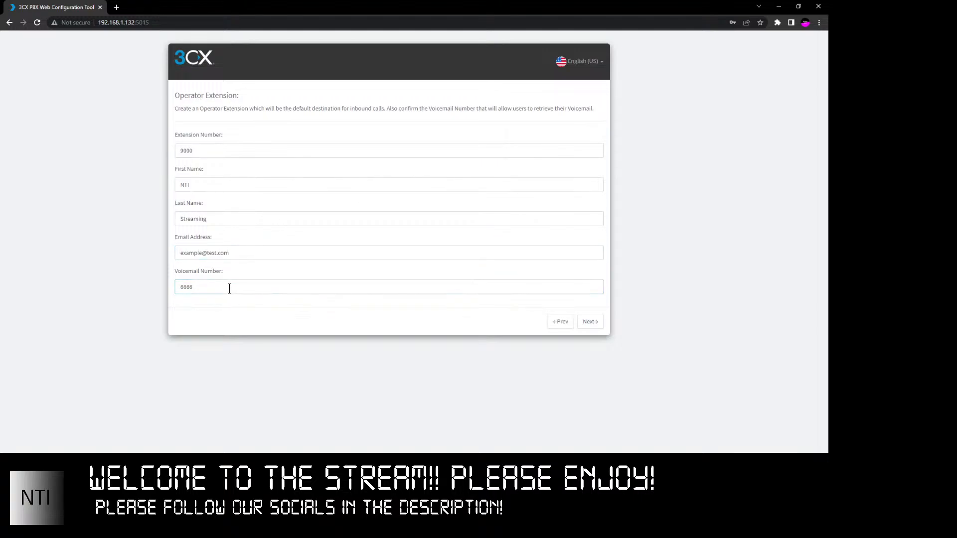